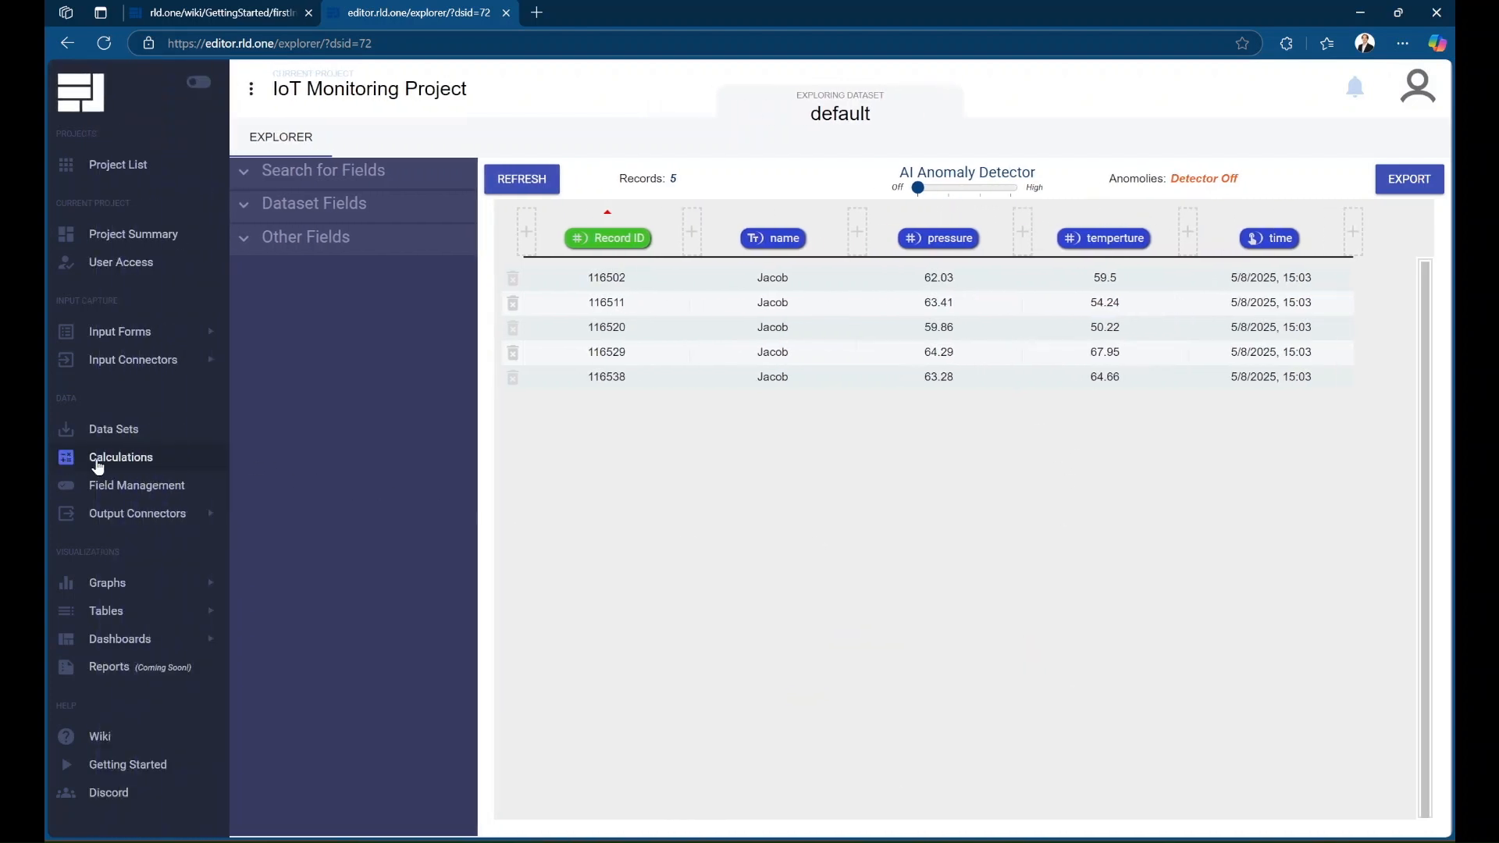
Add a new calculation to the project and name it "temp too high".
left_click(100, 463)
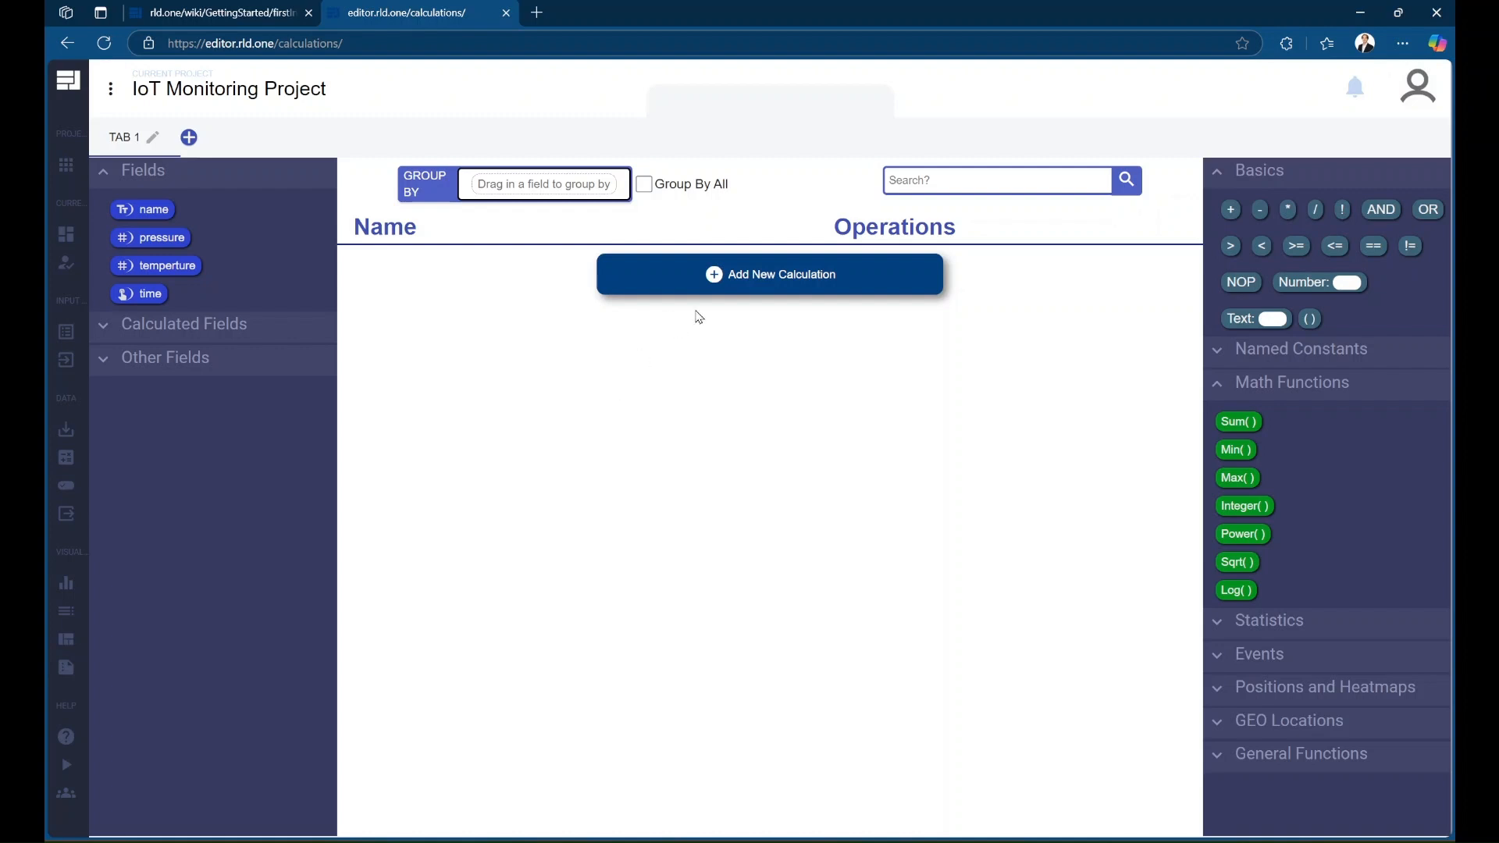
left_click(713, 282)
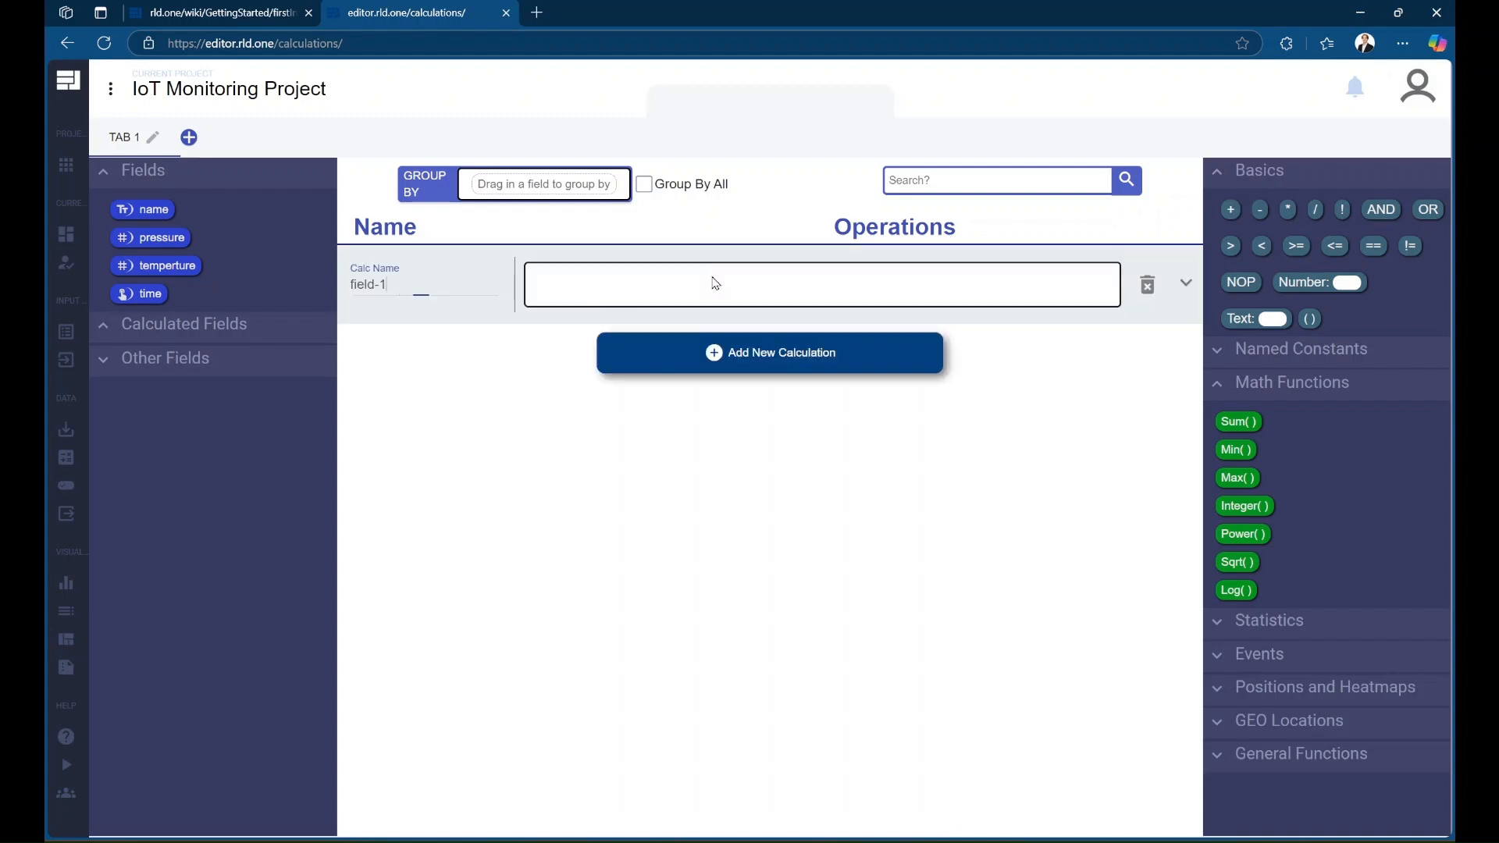
left_click(417, 278)
type("temp too")
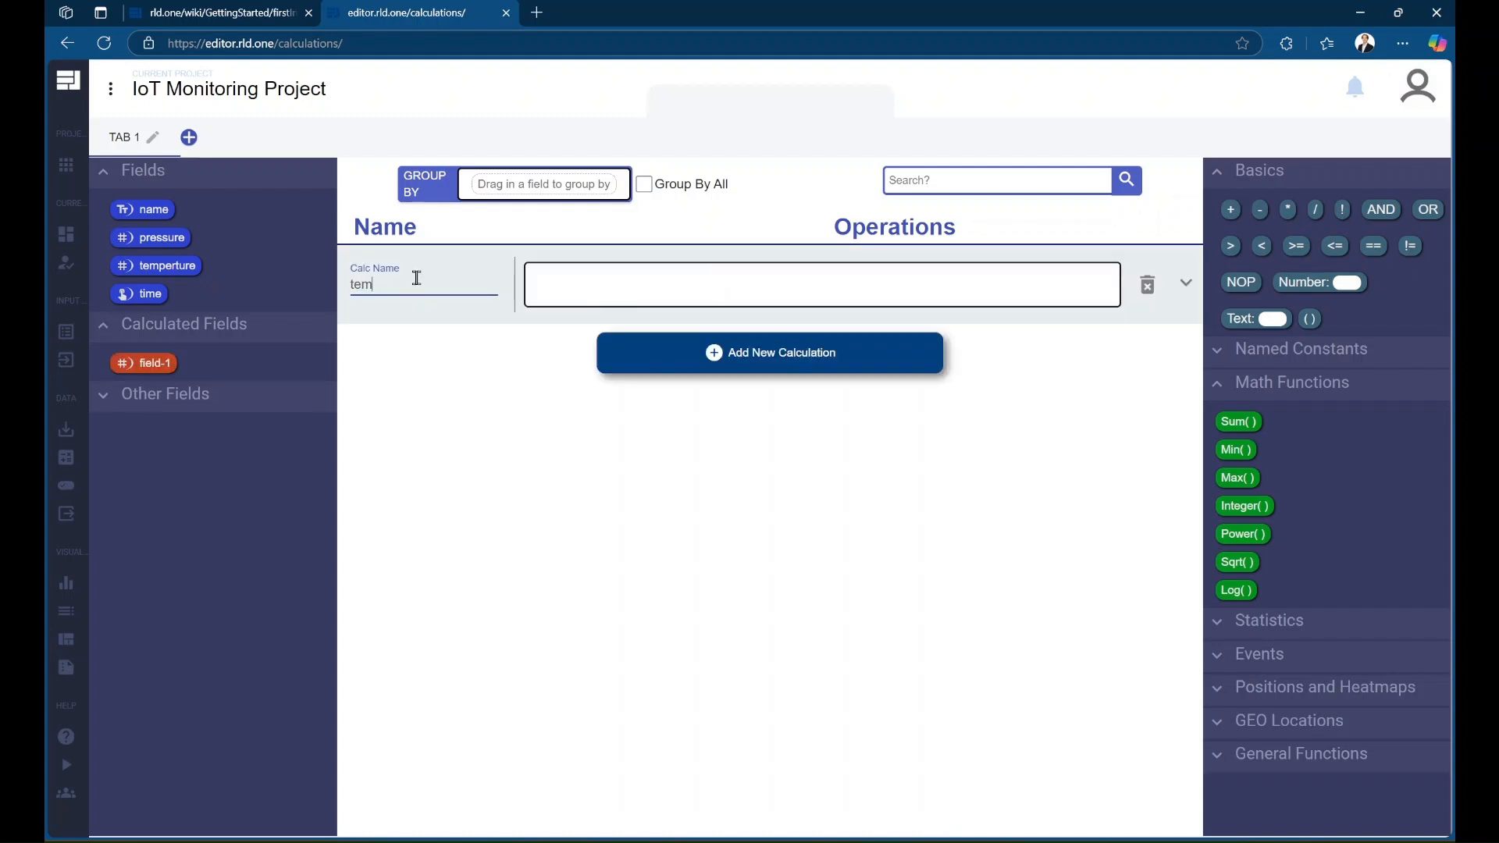
type(" high")
left_click(429, 451)
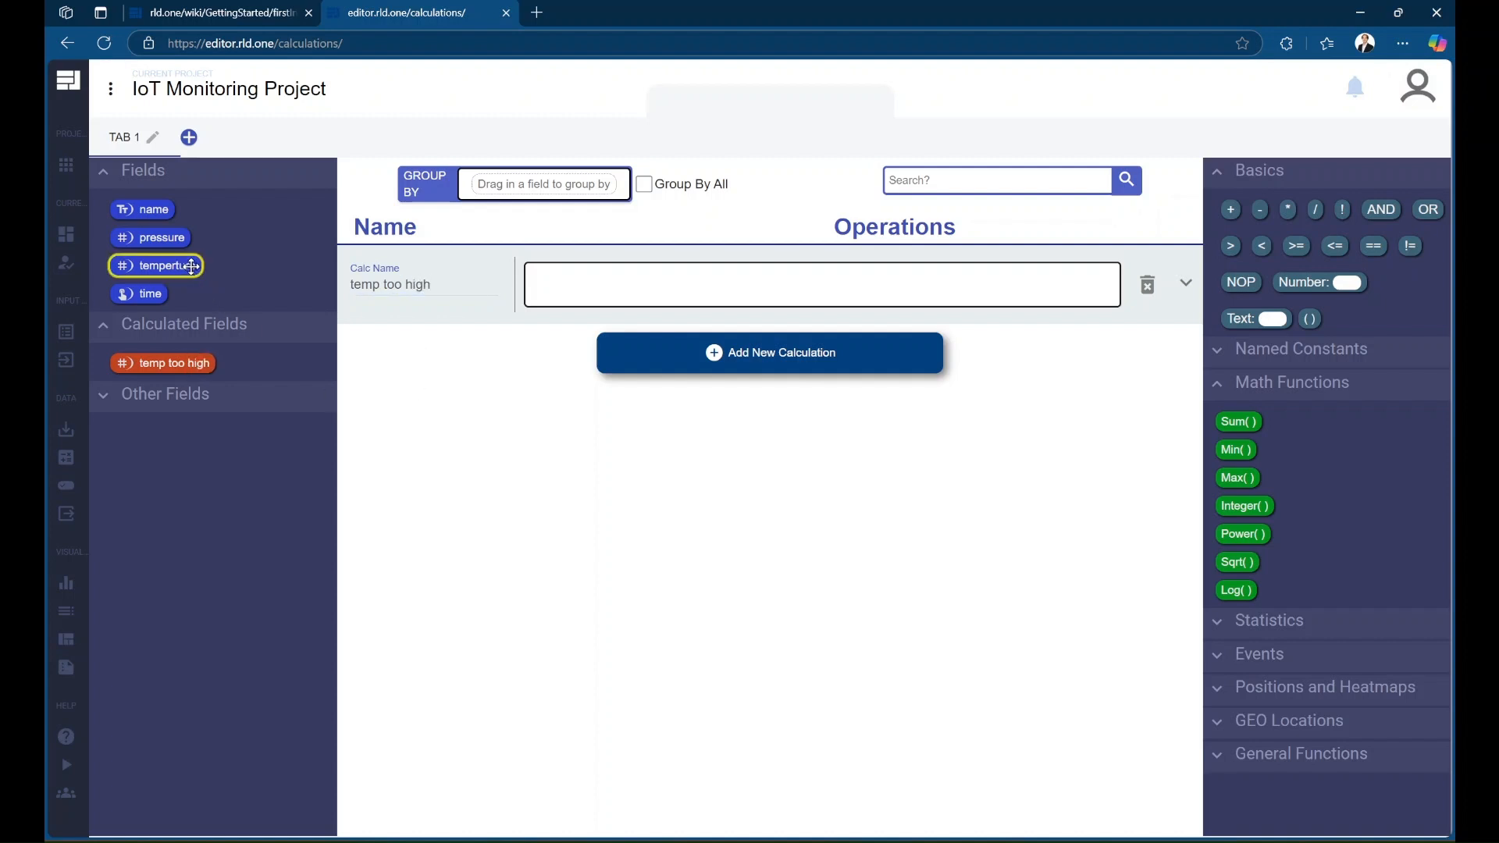
Define the "temp too high" calculation as the temperture field greater than the number 80.
left_click_drag(190, 266, 554, 283)
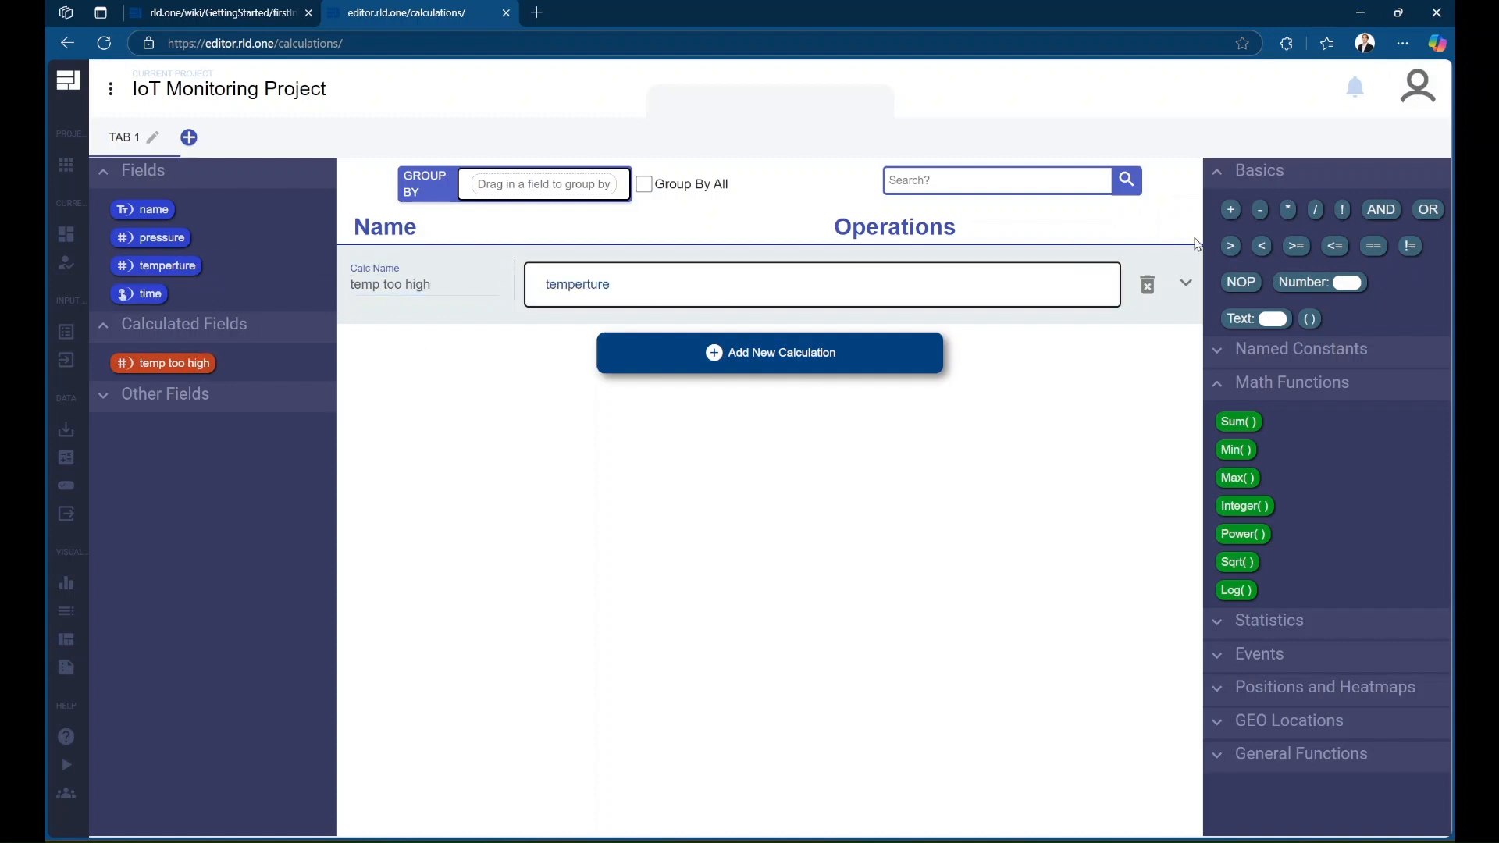
left_click_drag(1229, 246, 715, 290)
left_click_drag(1327, 283, 665, 285)
left_click(666, 282)
type("80")
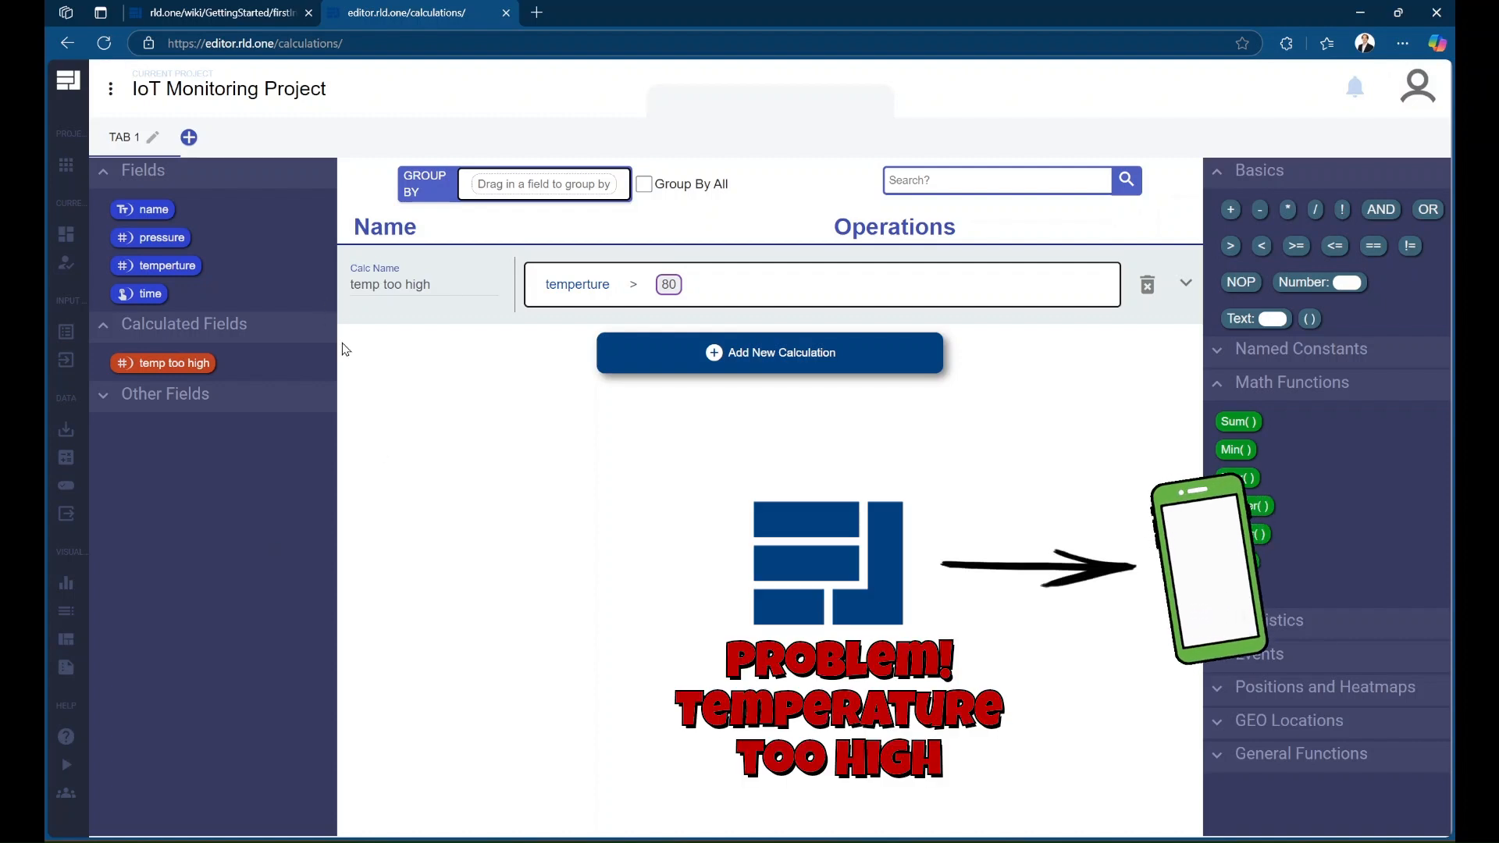
Create a new output connector of type SMS Push in the project.
left_click(71, 513)
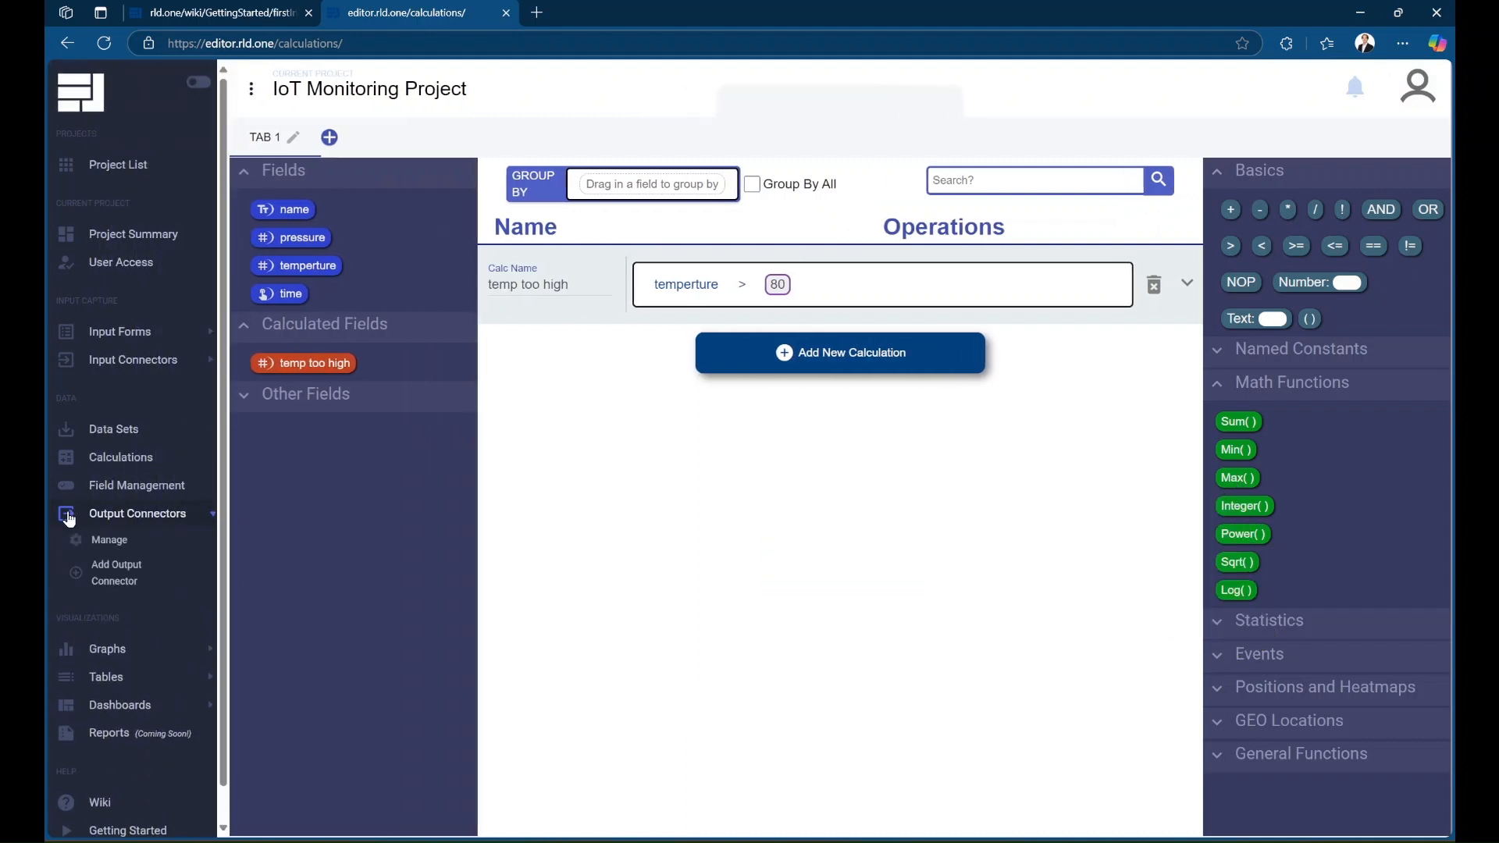
left_click(90, 539)
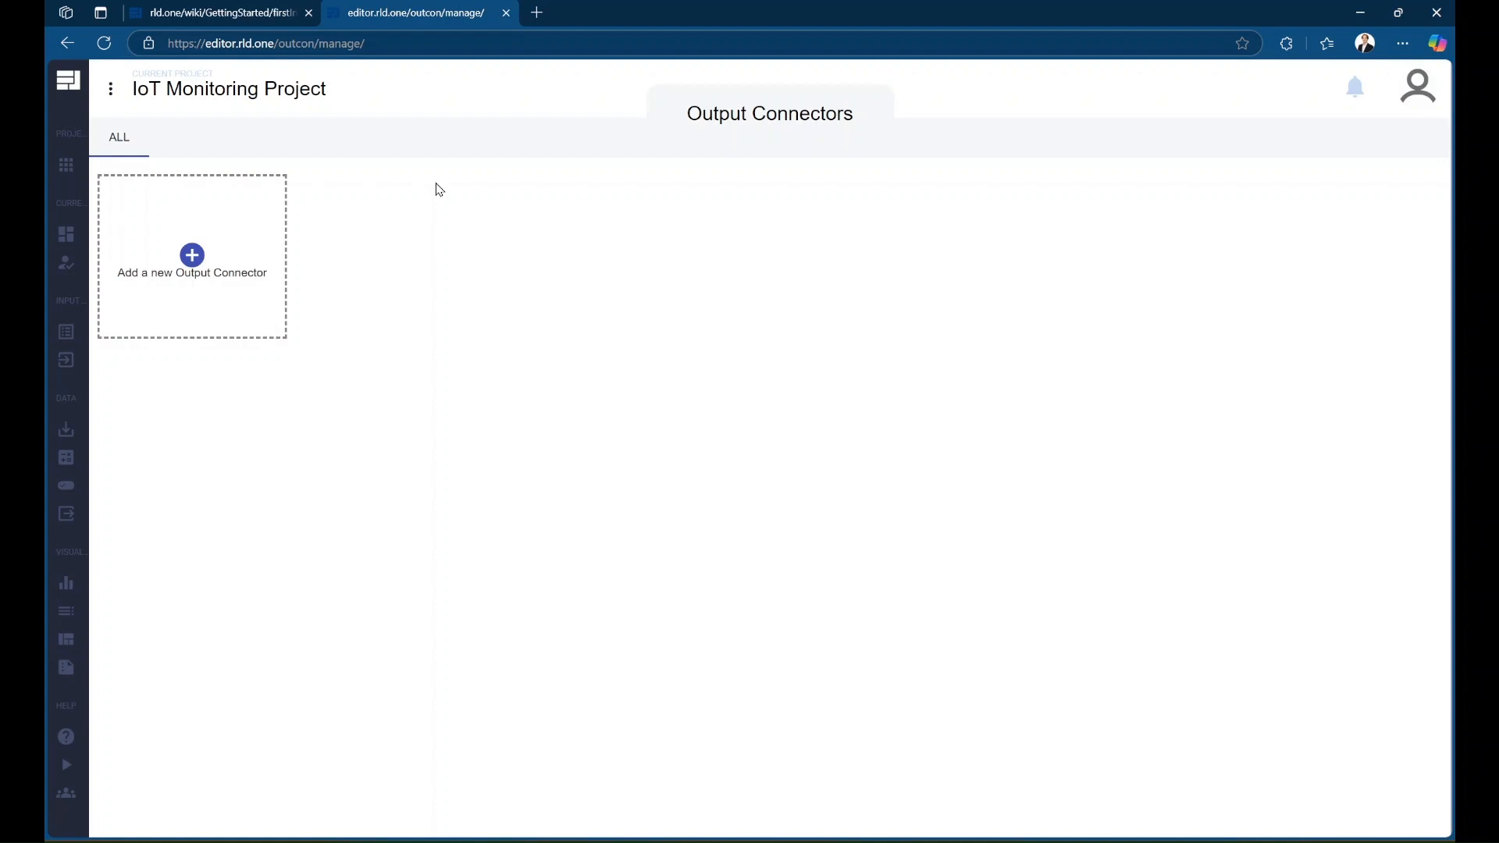
left_click(193, 254)
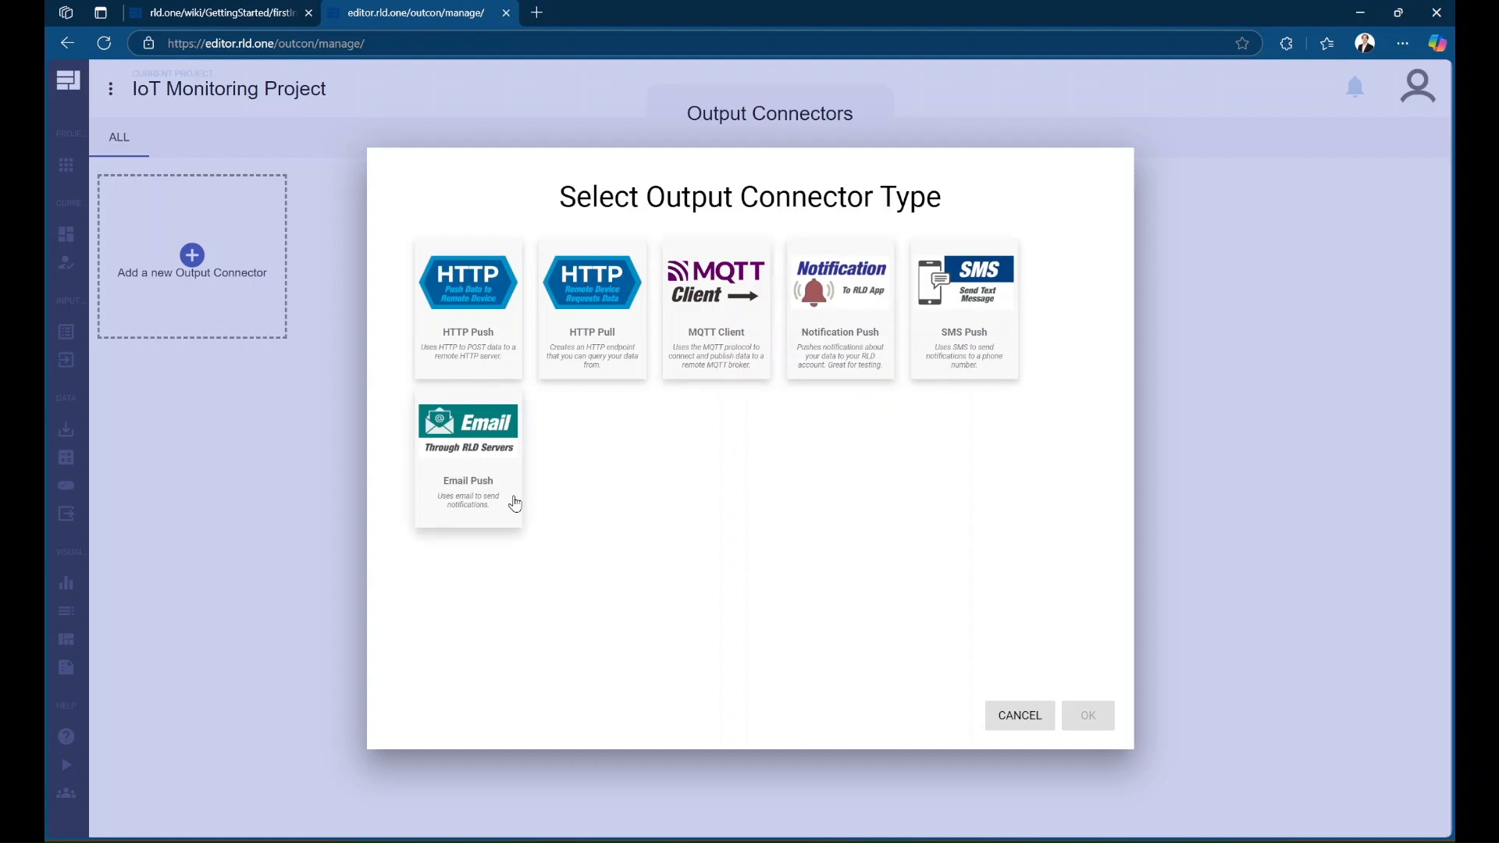
left_click(987, 295)
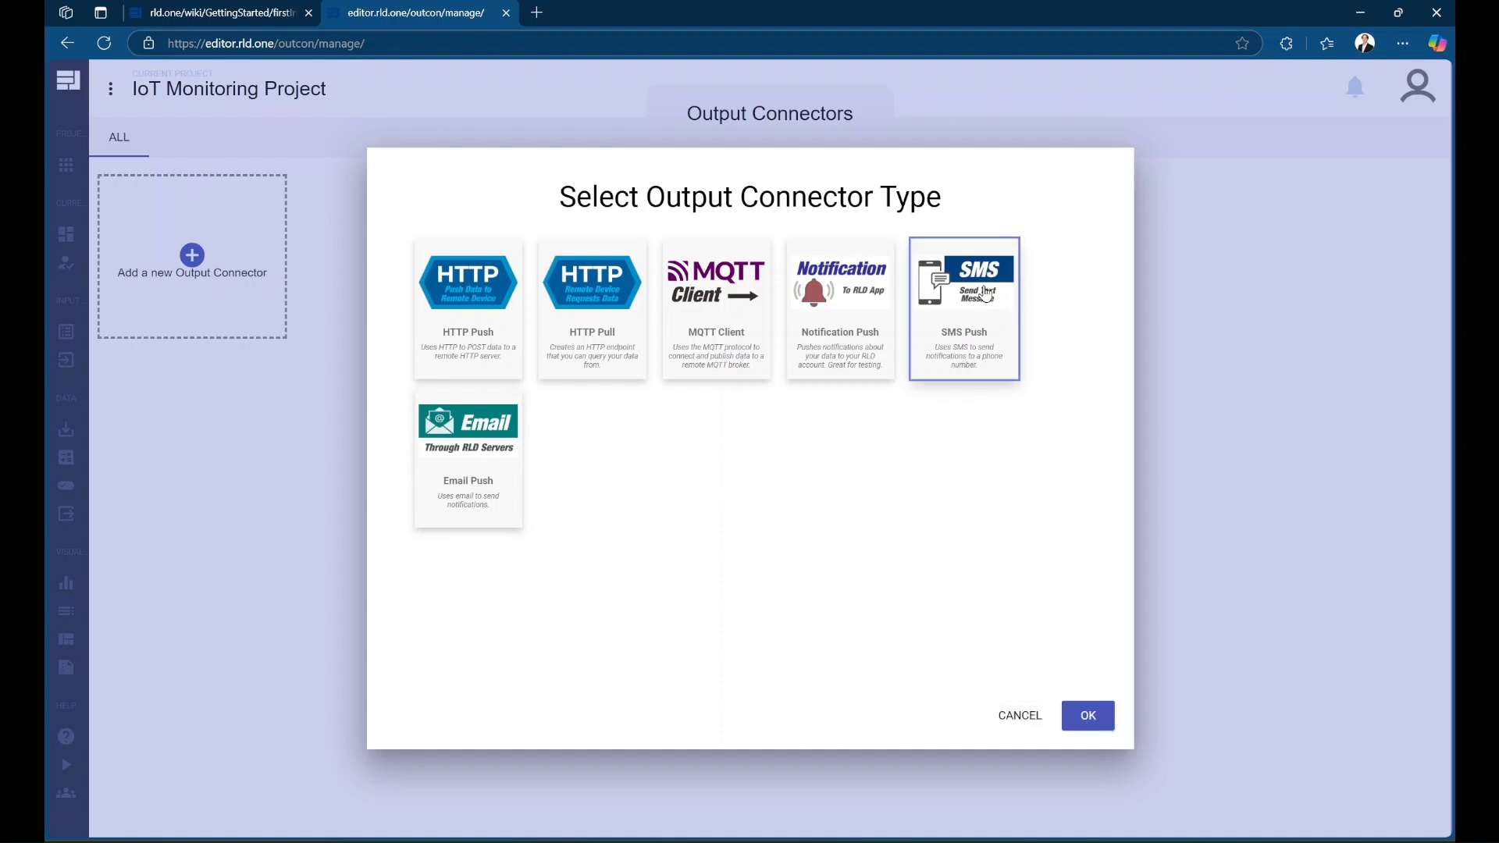
left_click(1087, 732)
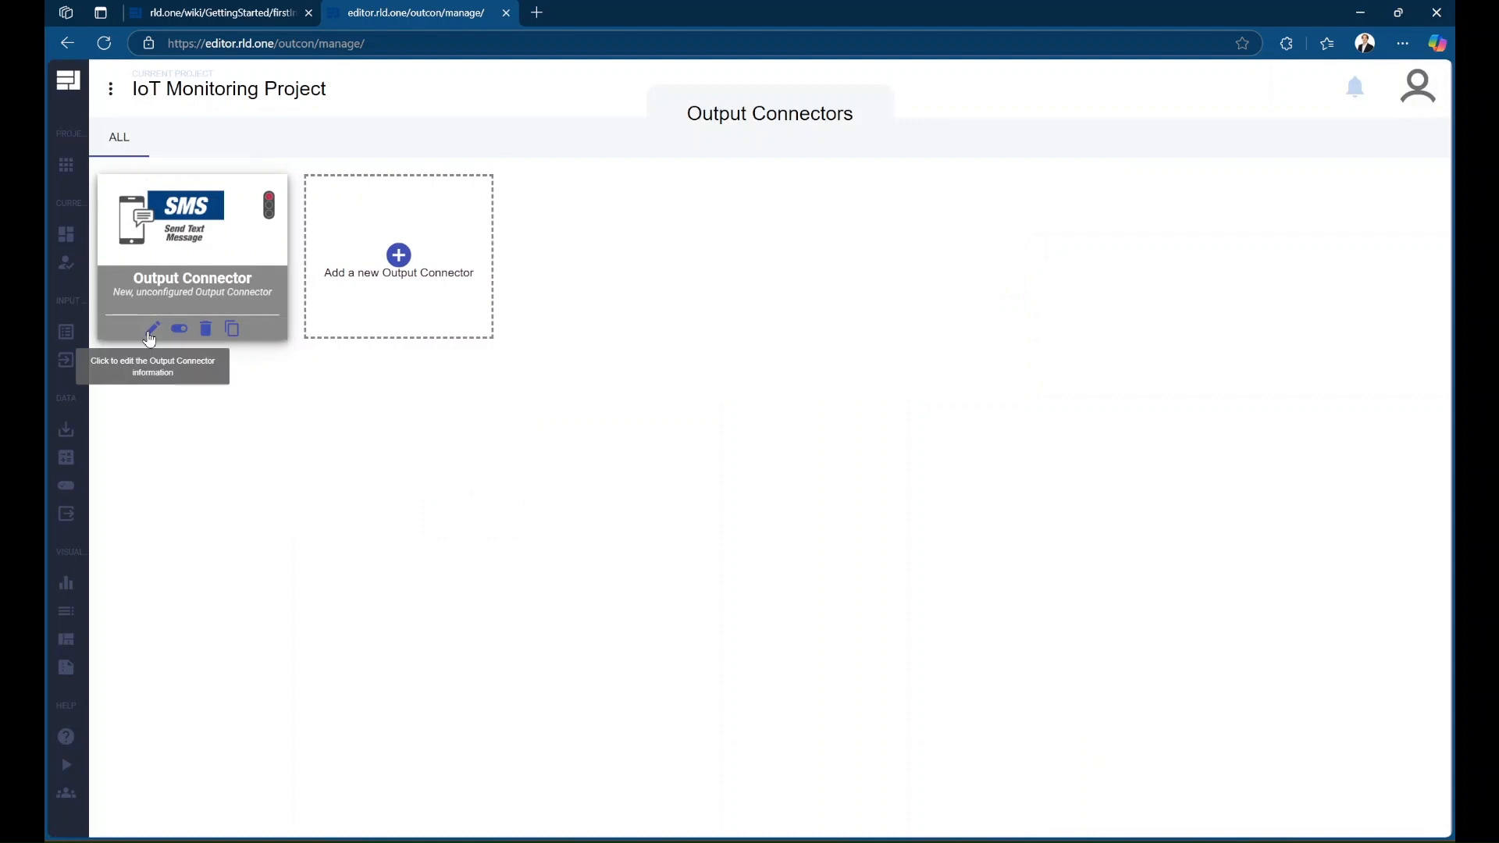
Rename the new SMS output connector to "SMS Temp too high Alert" and save it.
left_click(152, 329)
key("ctrl+shift+Left")
key("ctrl+shift+Left")
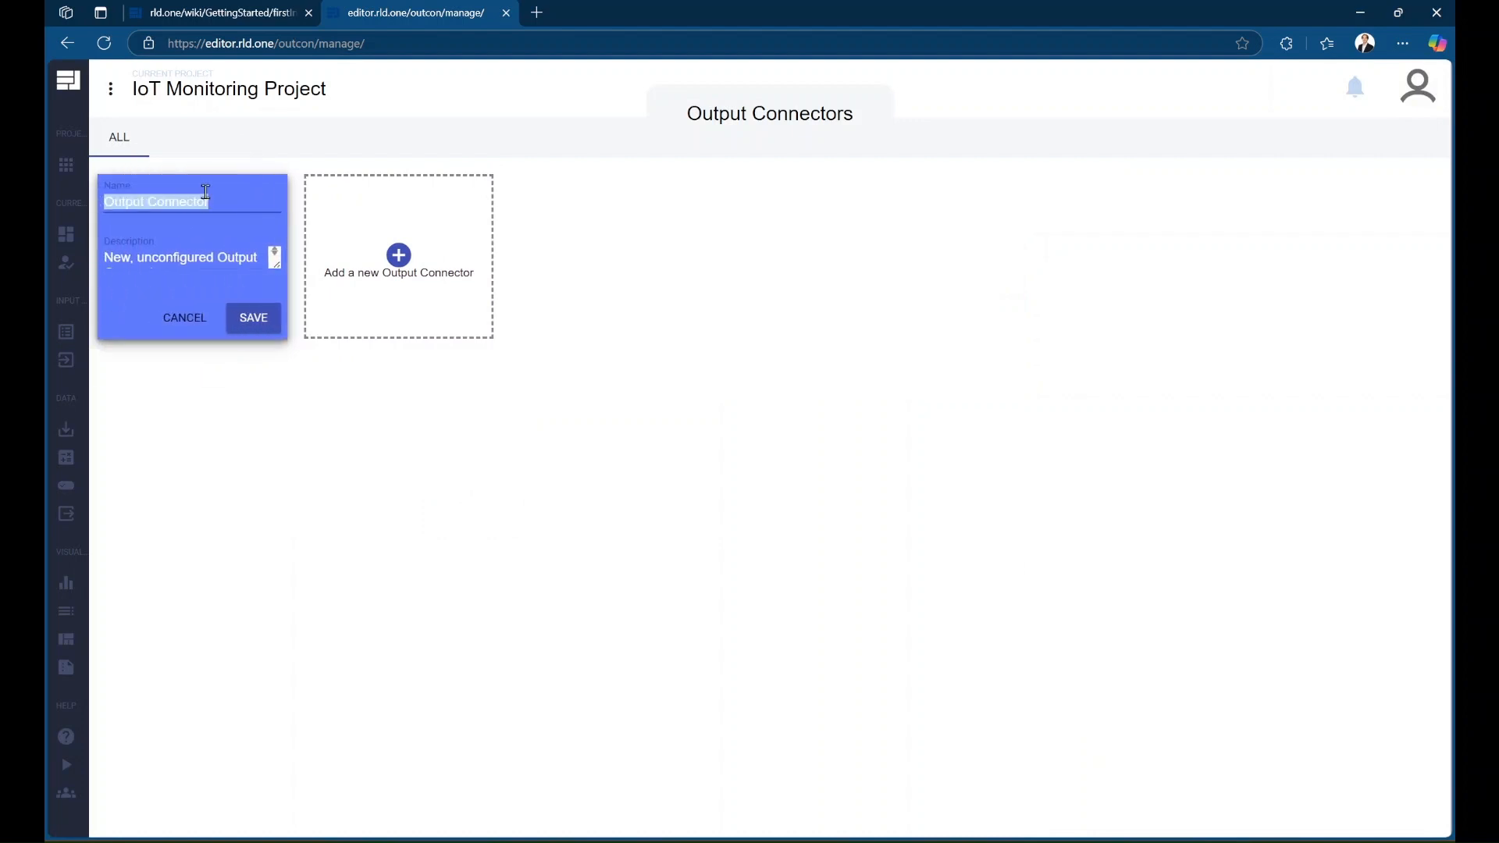
type("SMS ")
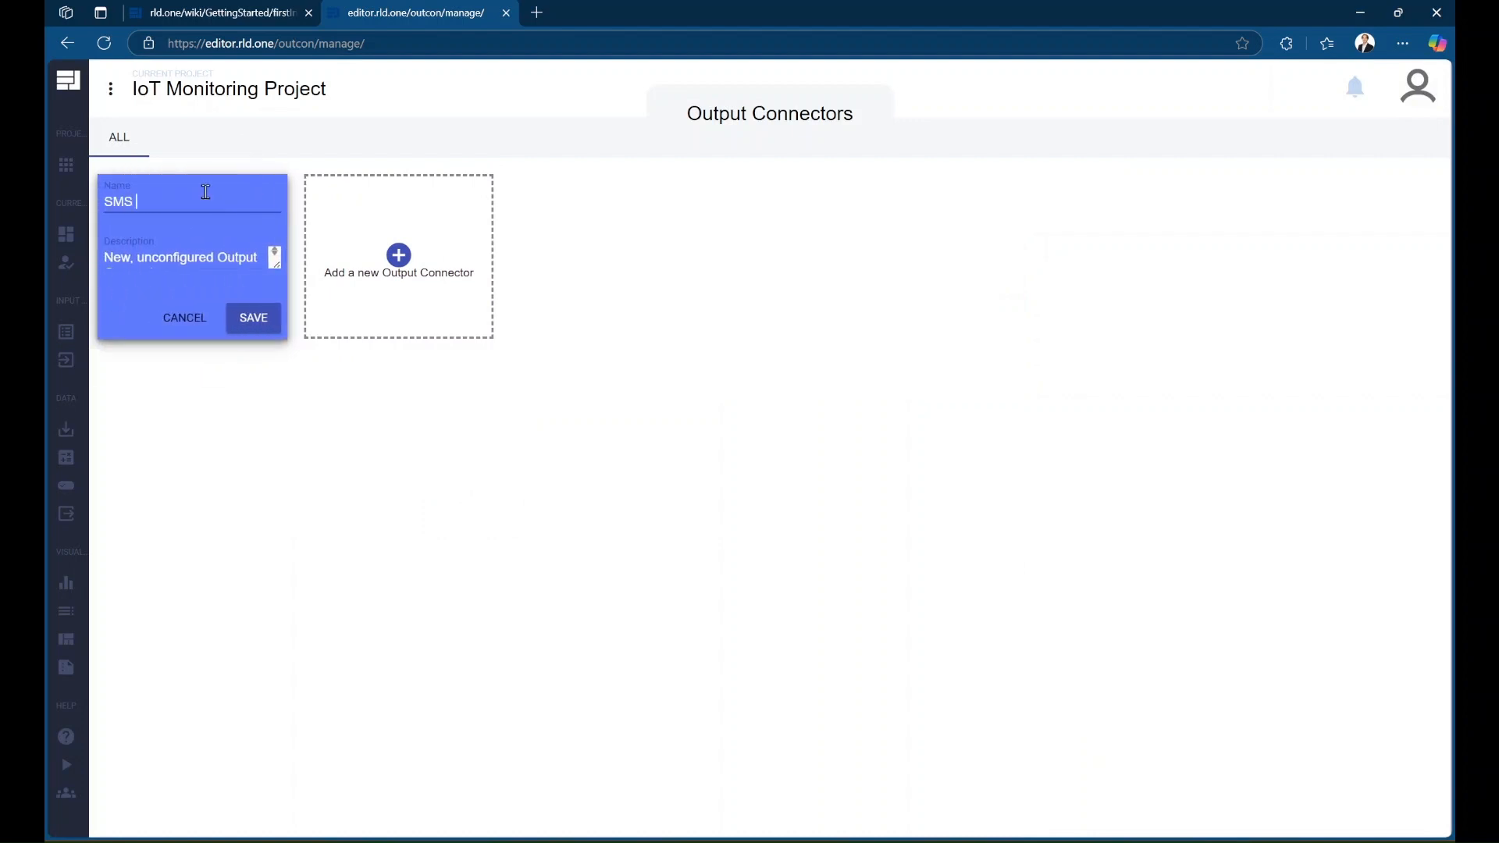
type("Temp too high Alert")
left_click(243, 322)
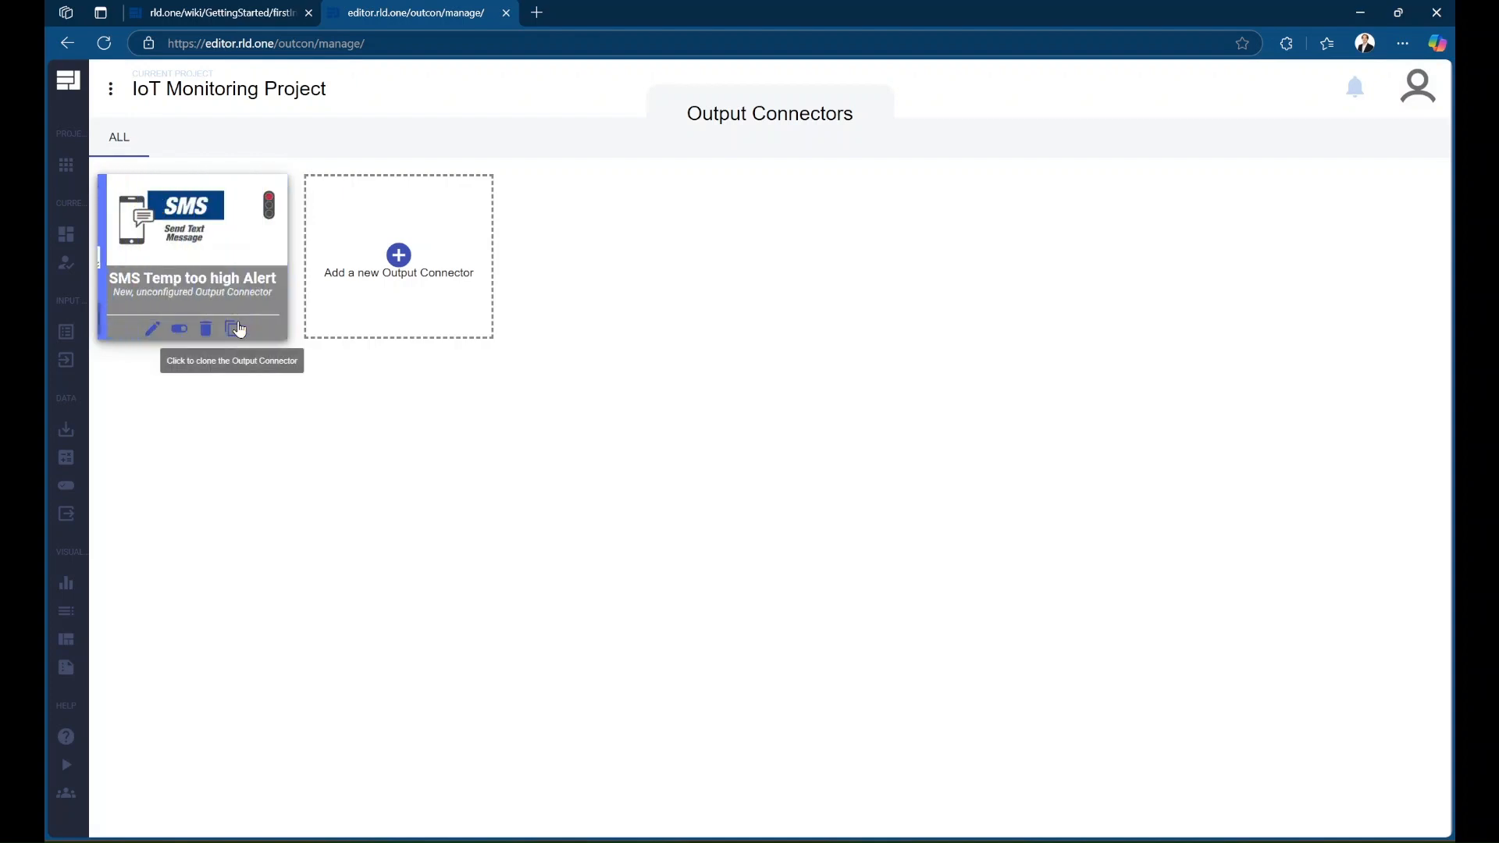
Open the SMS Temp too high Alert connector and enter the recipient's phone number for its text messages.
left_click(207, 234)
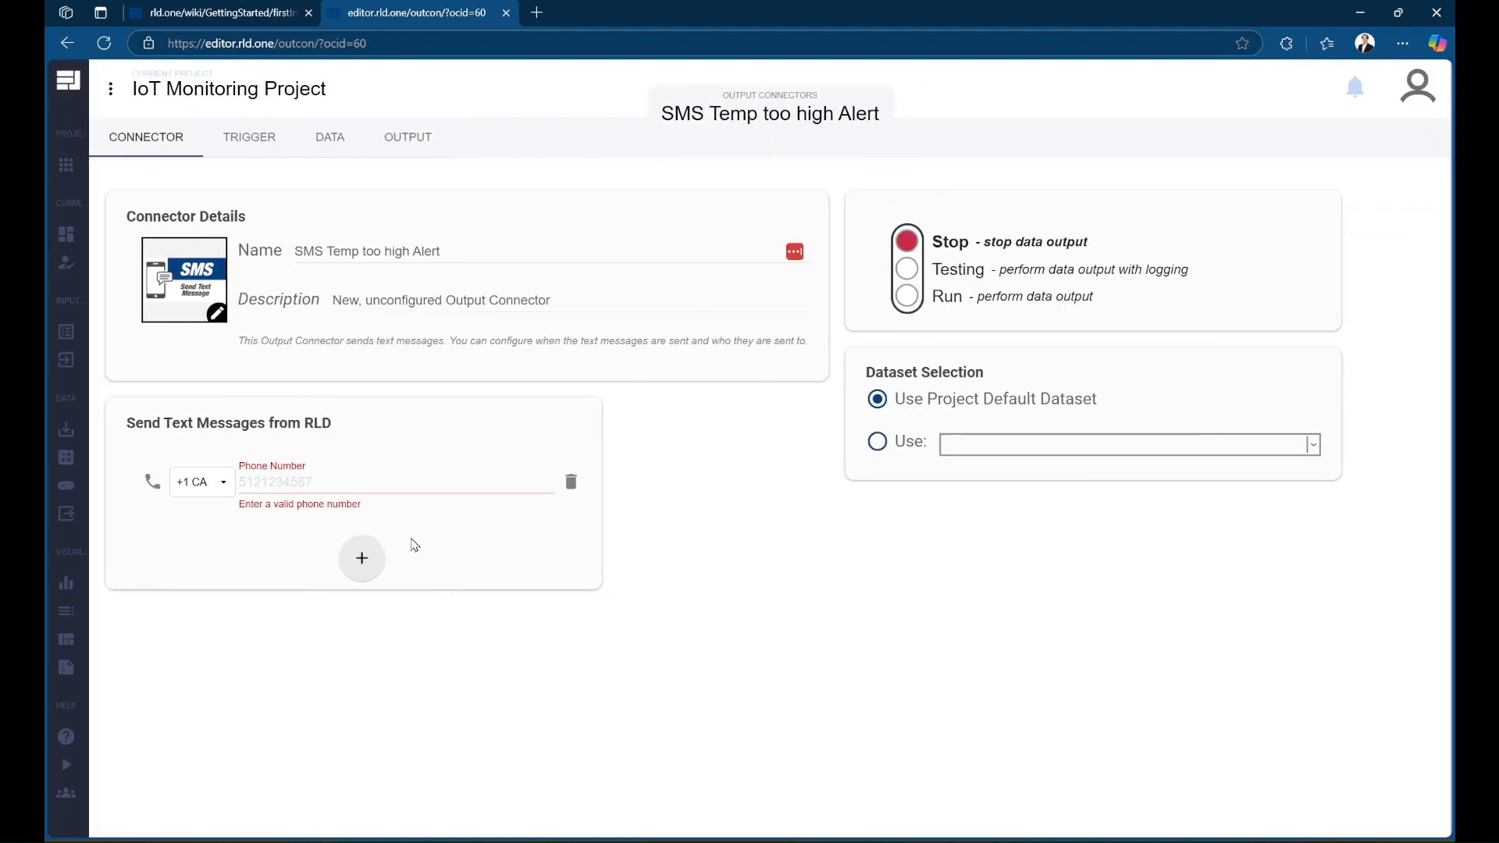
left_click(401, 480)
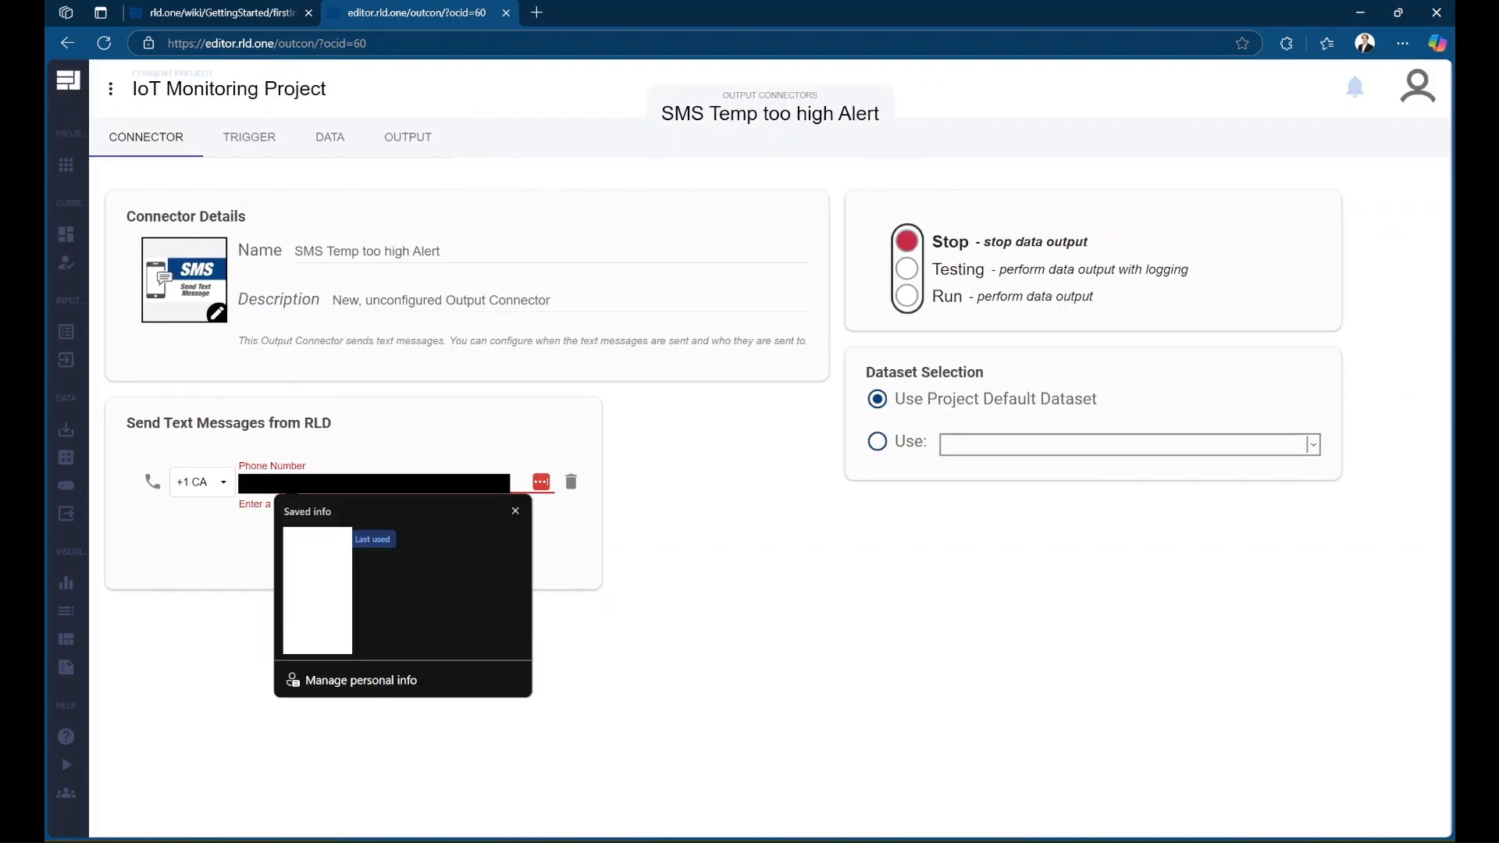
type("•••")
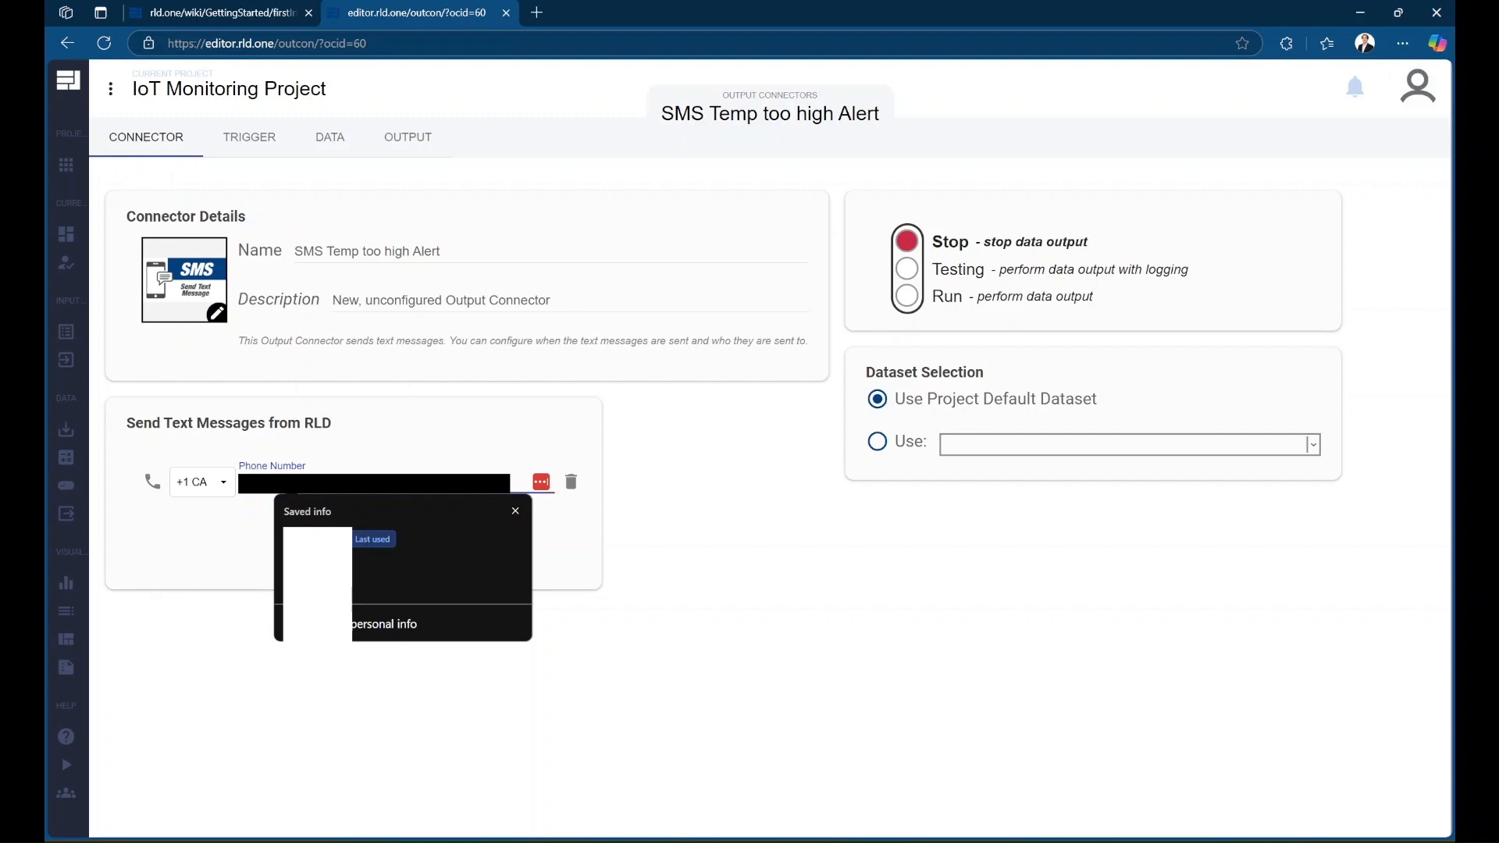
left_click(154, 558)
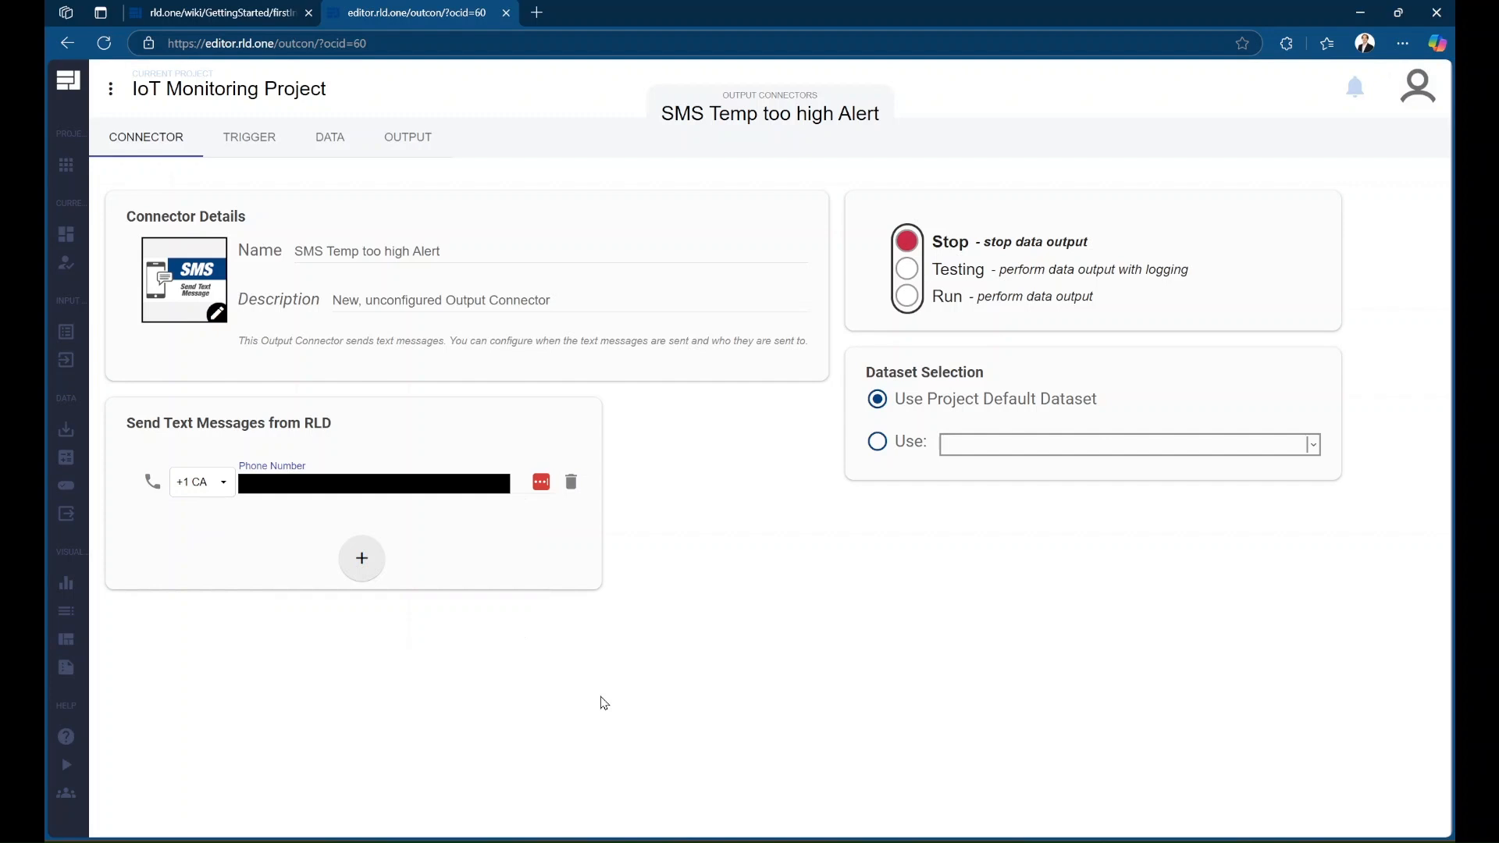
Set the connector to trigger in Realtime when the calculated field "temp too high" is TRUE.
left_click(250, 139)
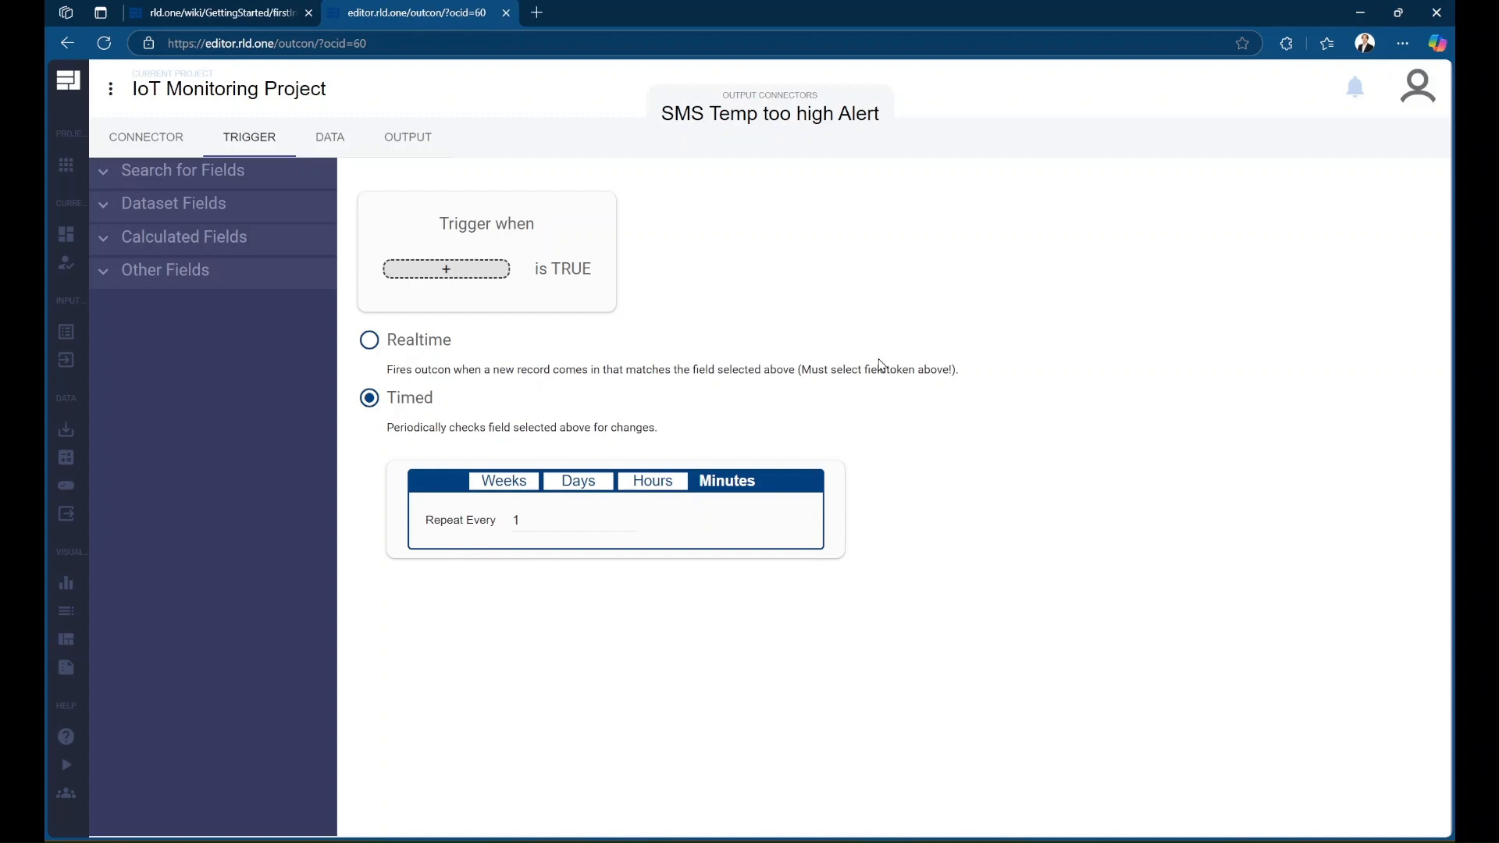
left_click(373, 345)
left_click(232, 239)
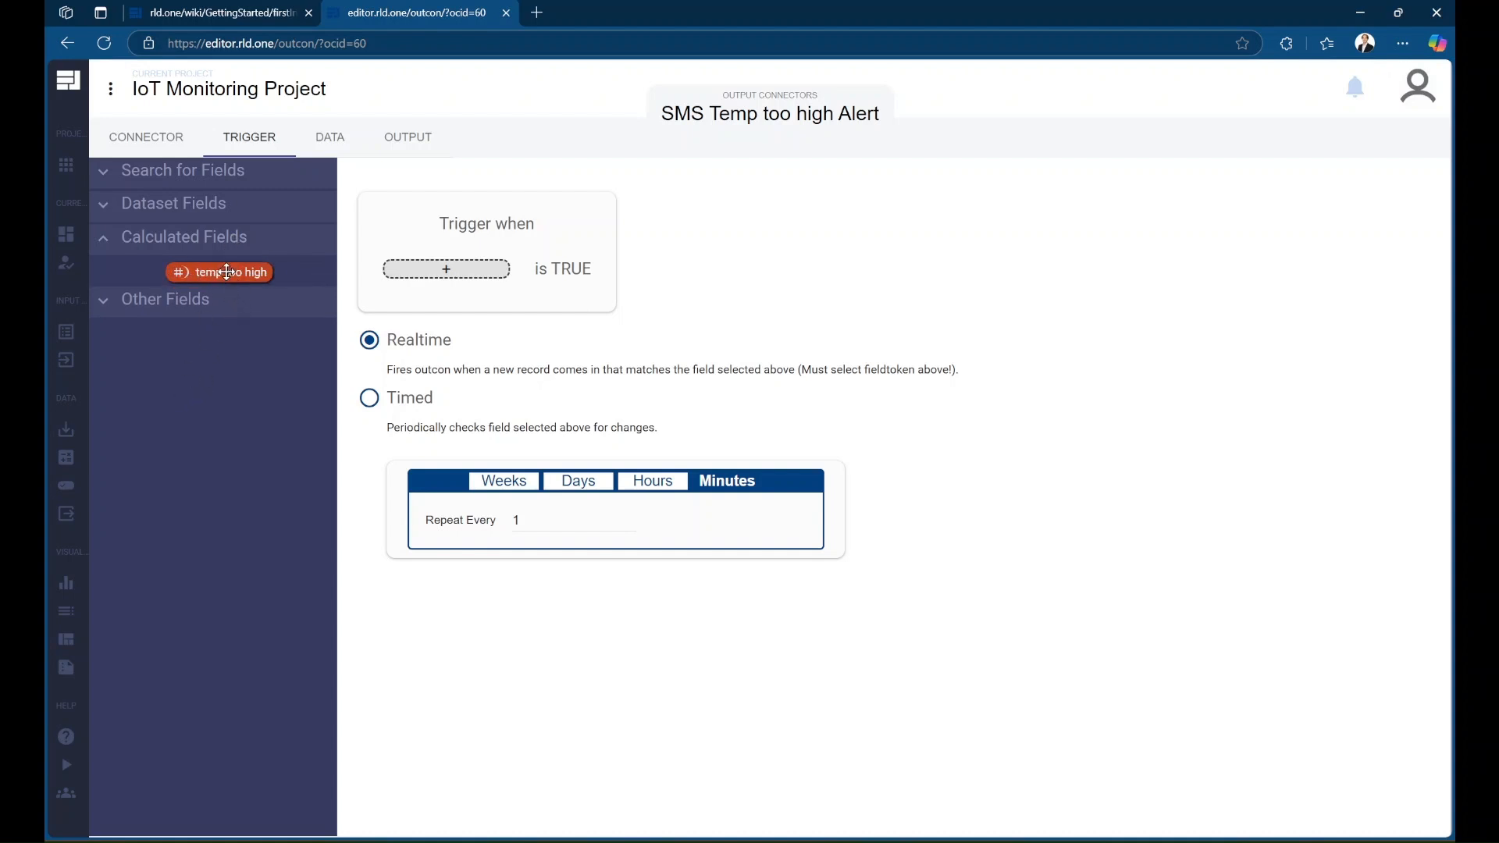
left_click_drag(226, 272, 463, 271)
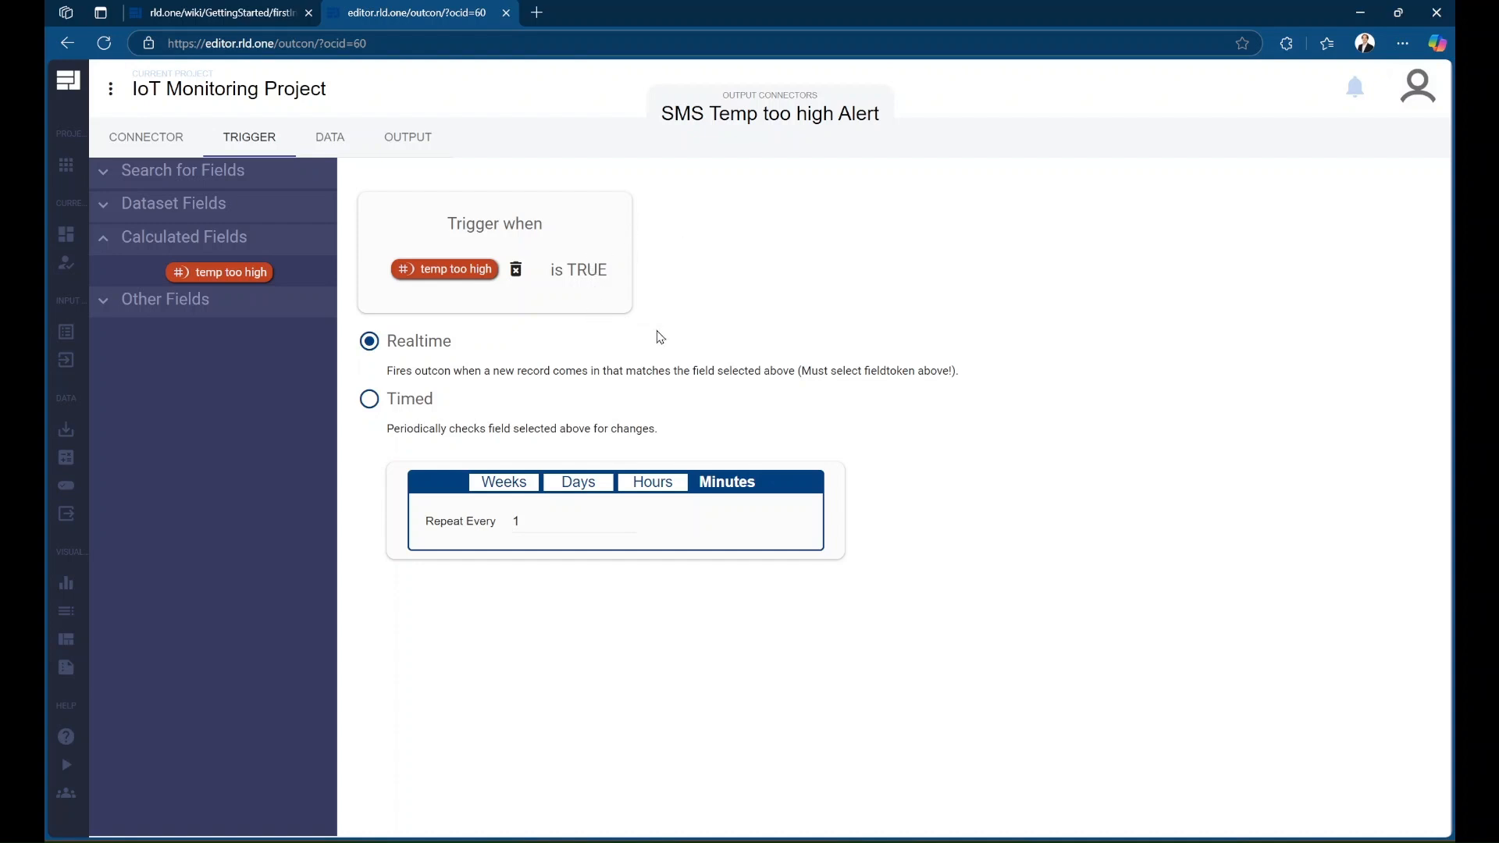
Compose the SMS output as "Temp too high in device:" followed by the temperture dataset field token.
left_click(405, 145)
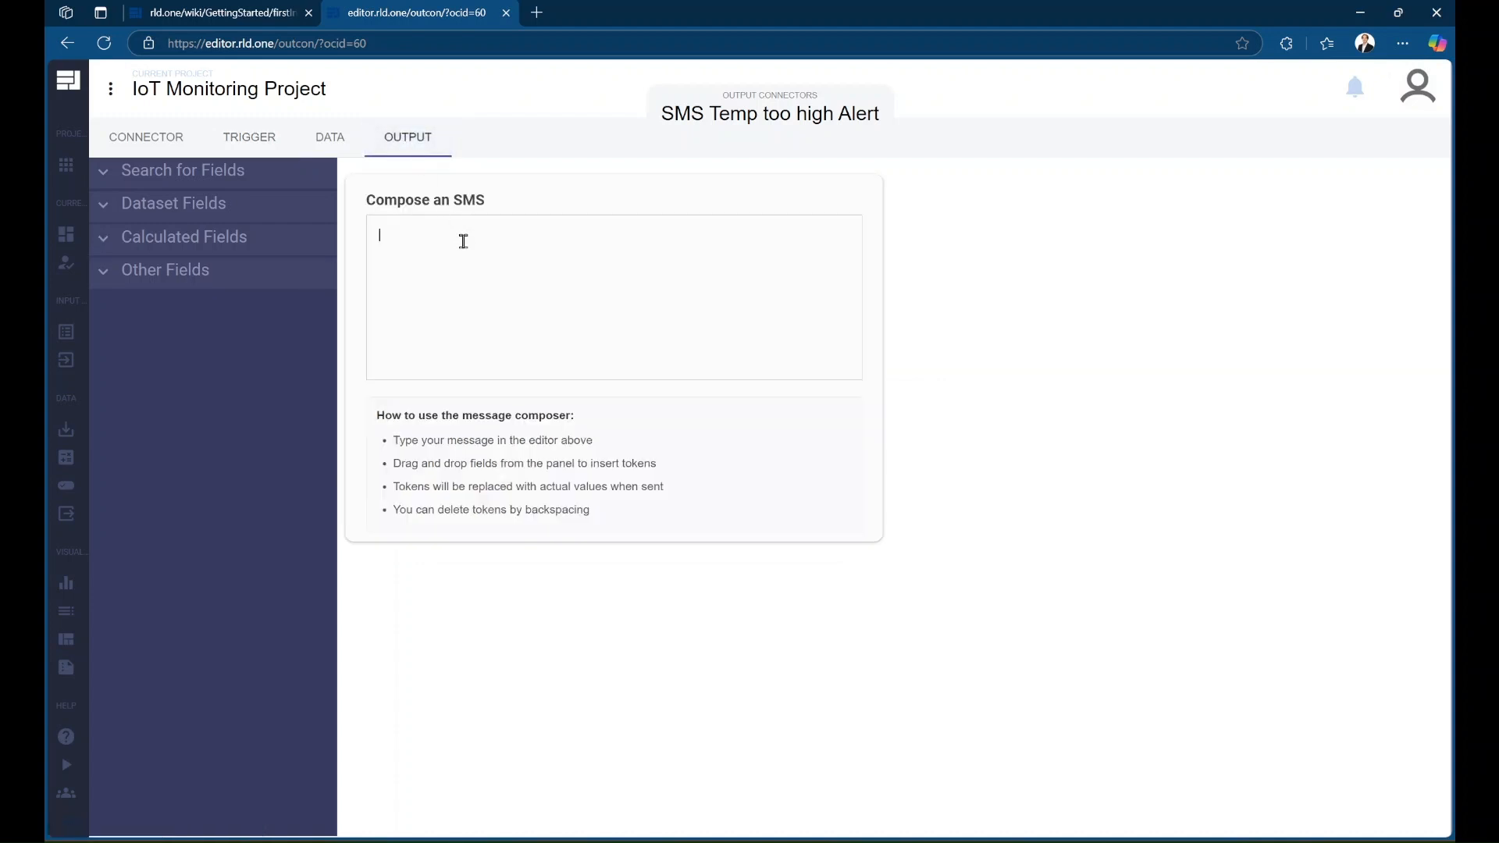
type("Temp too high in device:")
left_click(250, 242)
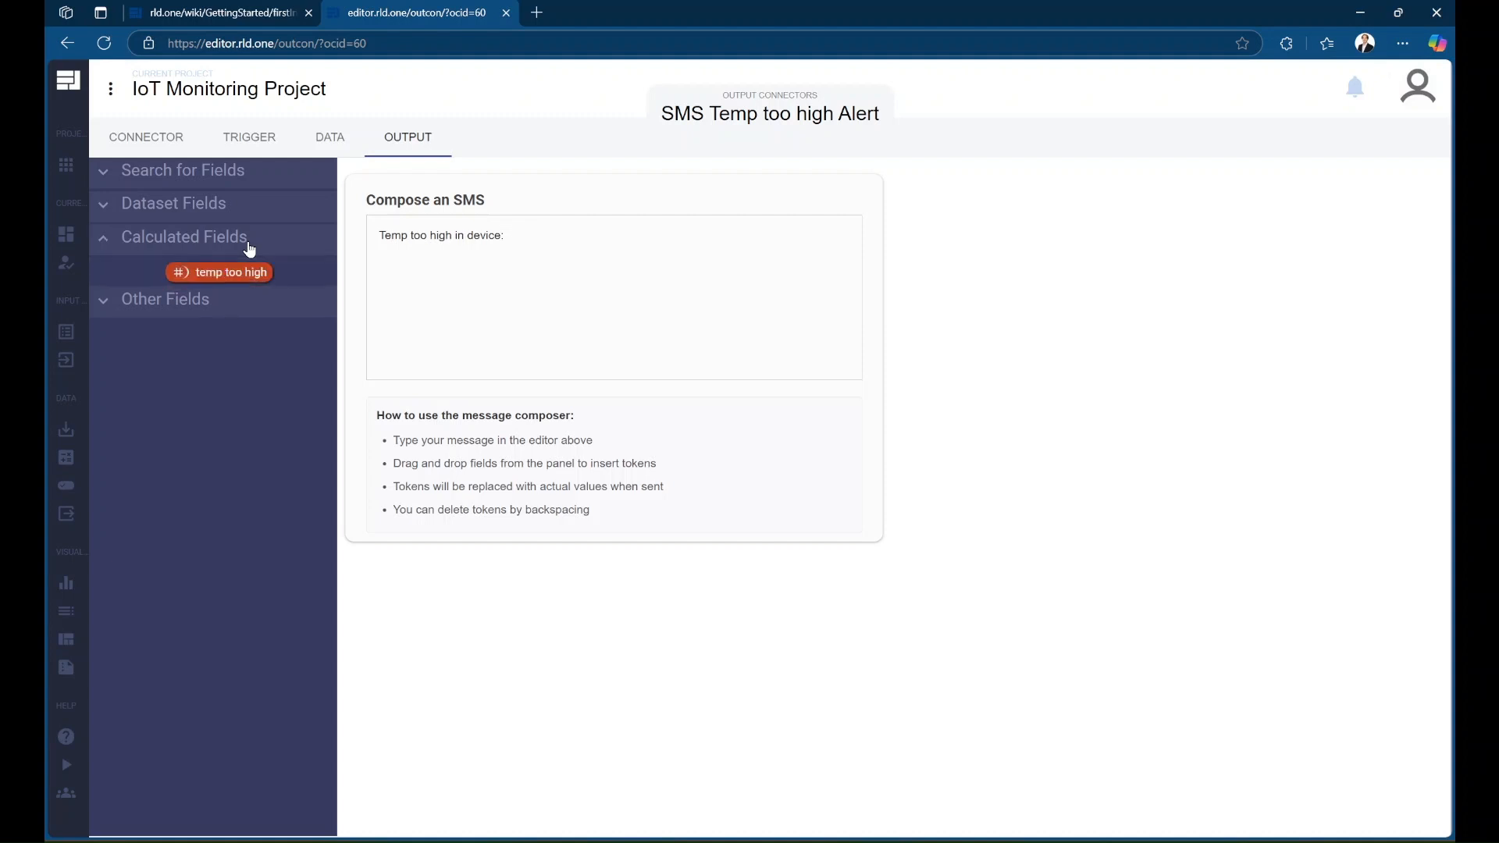
left_click(214, 208)
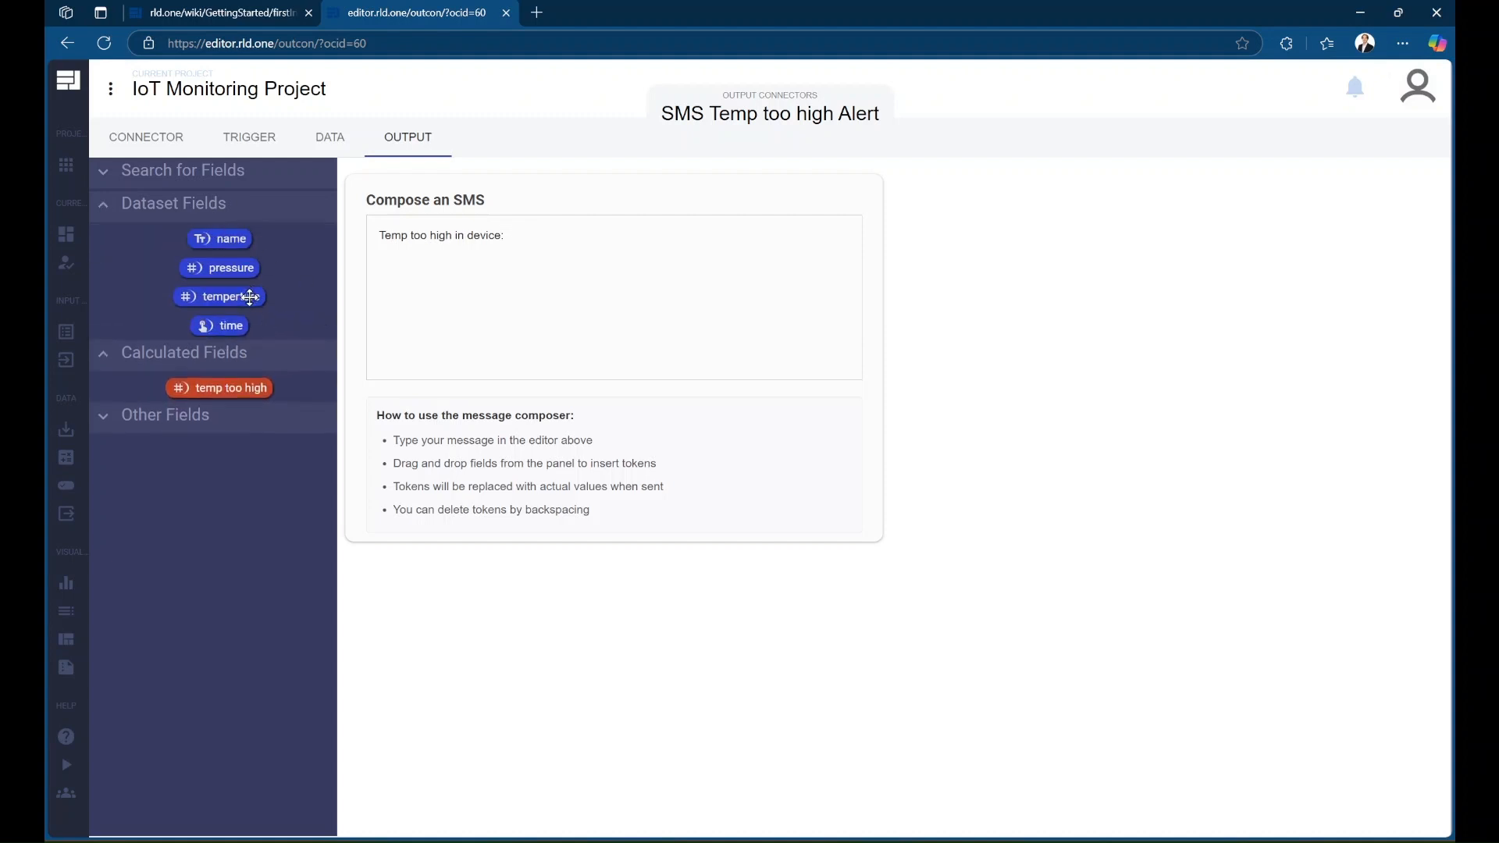
left_click_drag(249, 296, 601, 243)
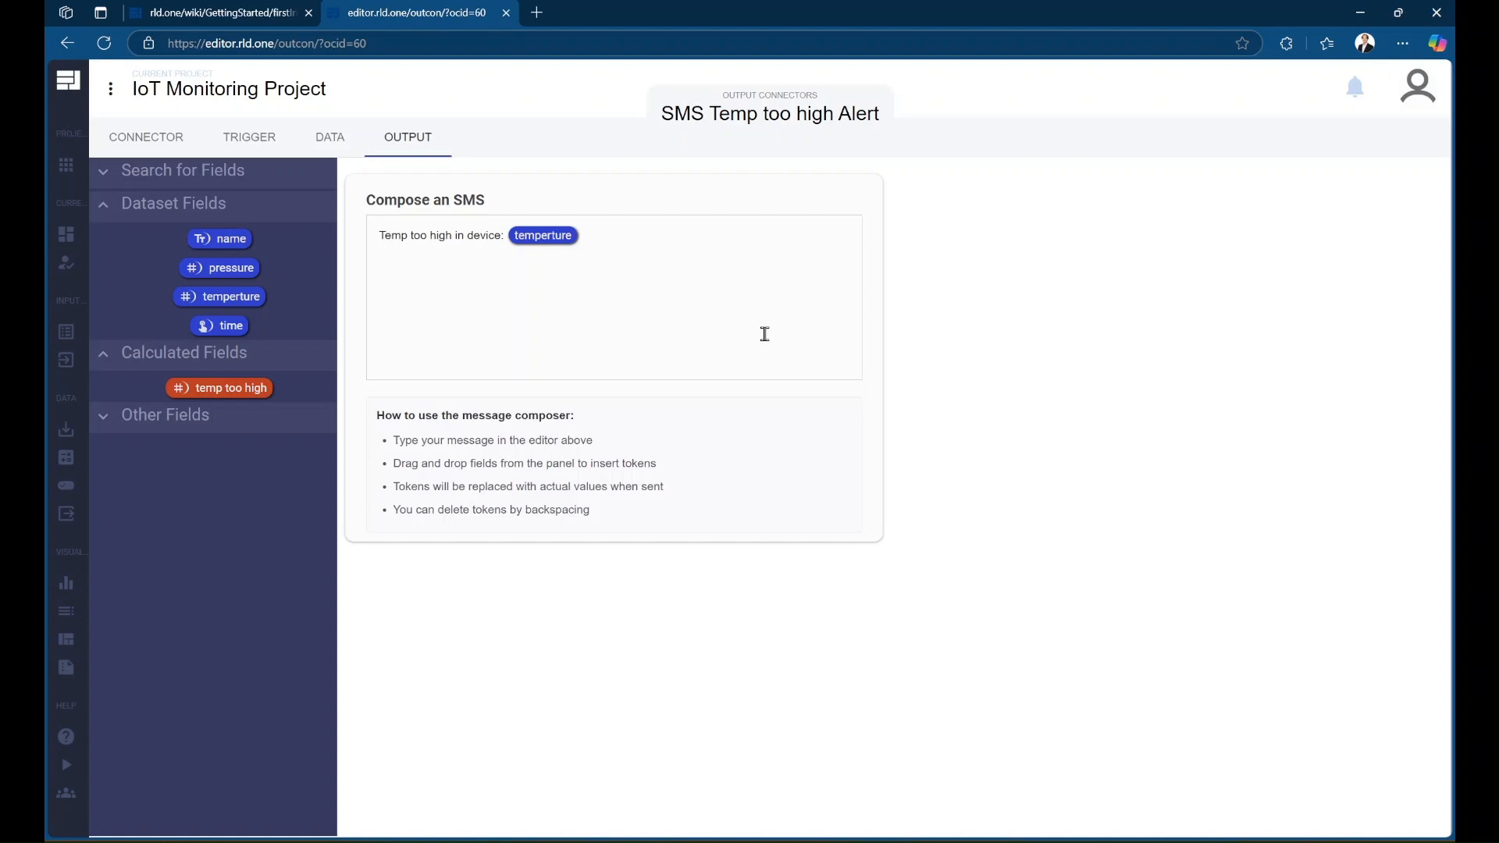
Put the SMS connector into Testing mode and show the project's notices.
left_click(137, 135)
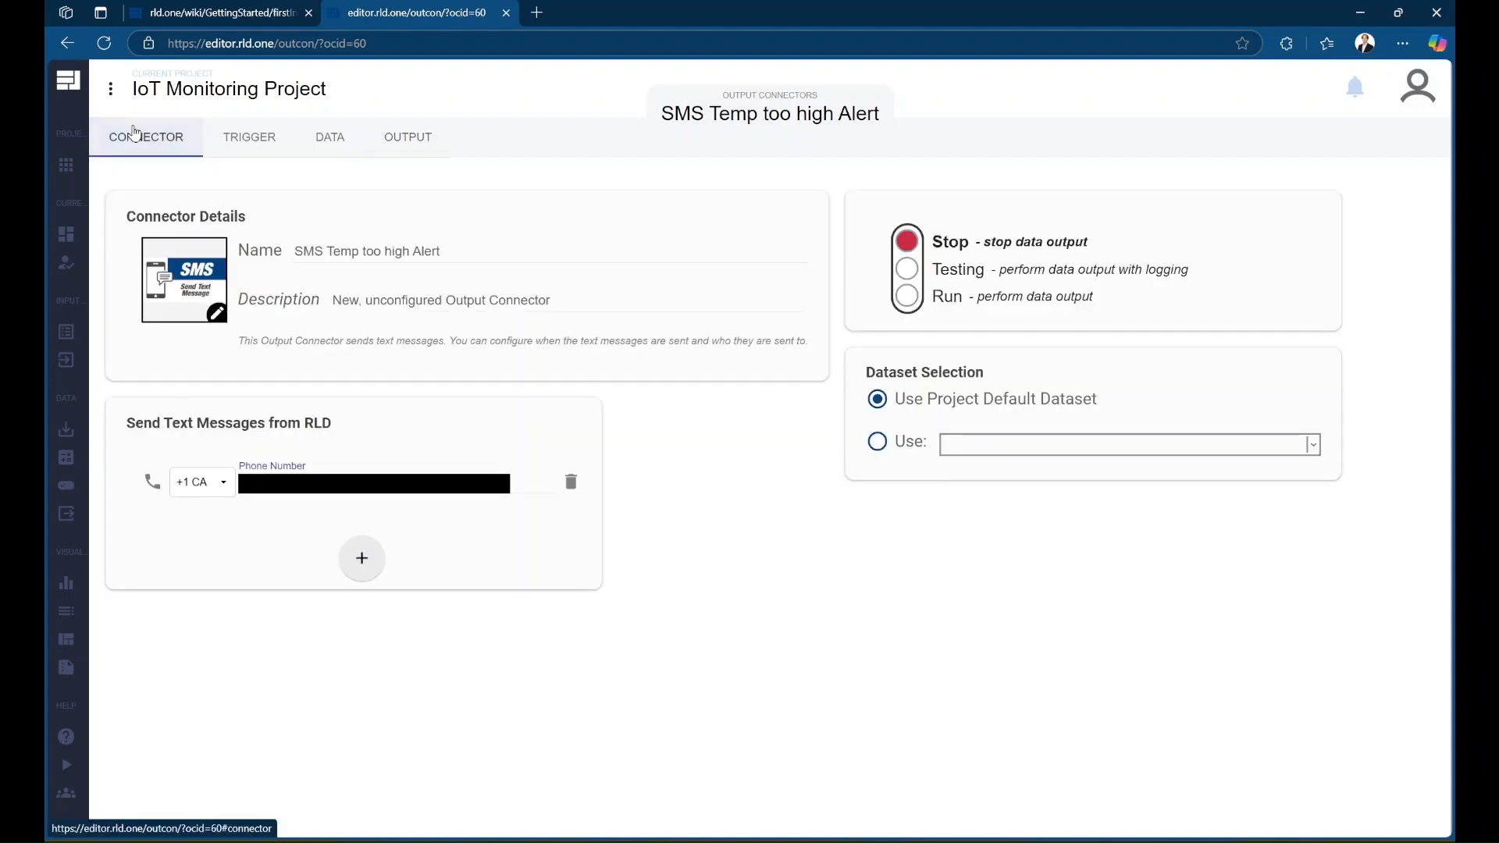
left_click(909, 270)
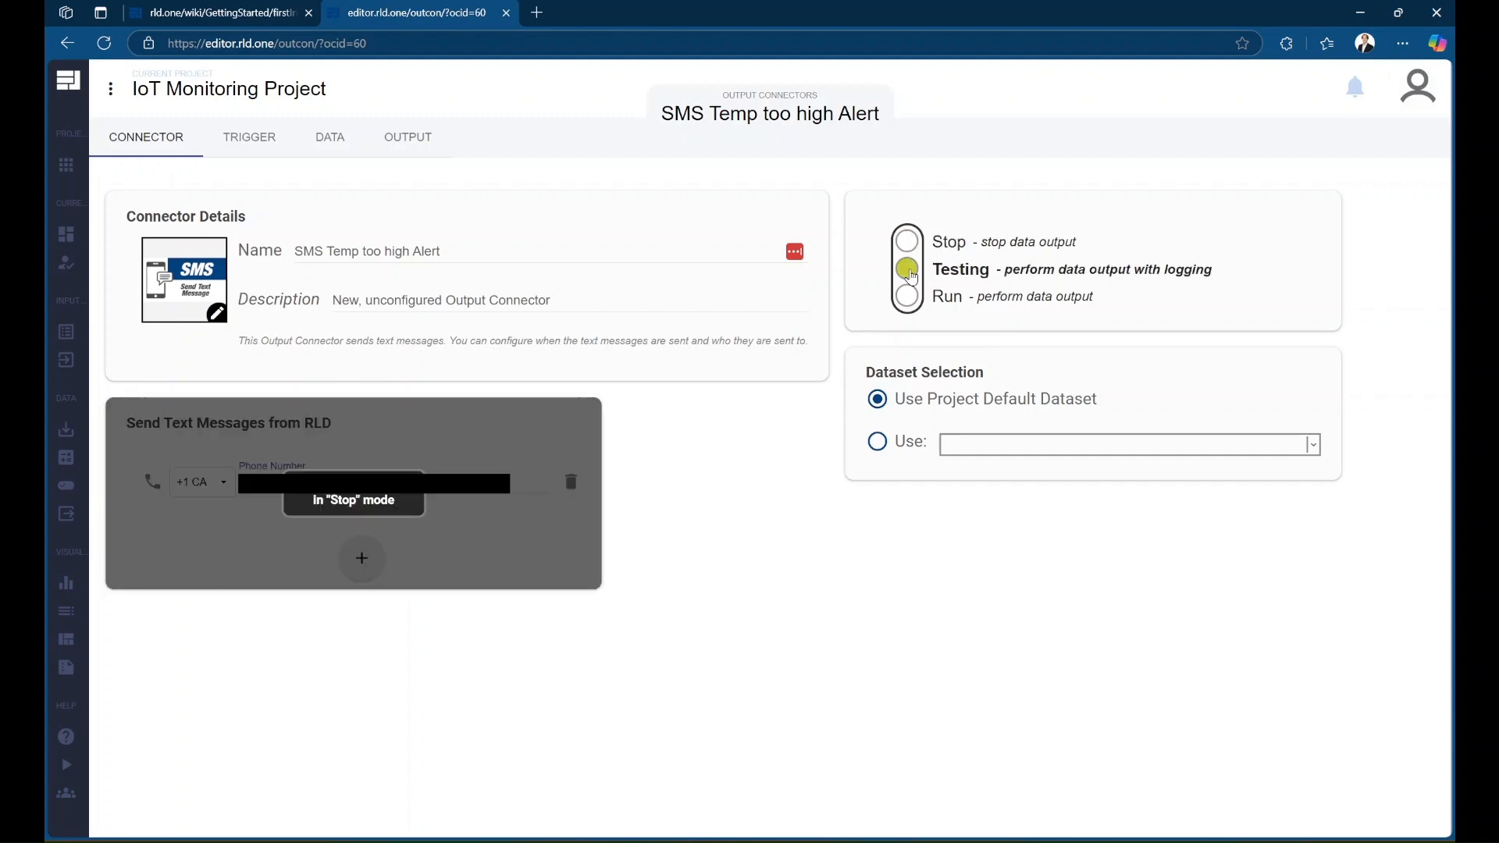
left_click(1354, 88)
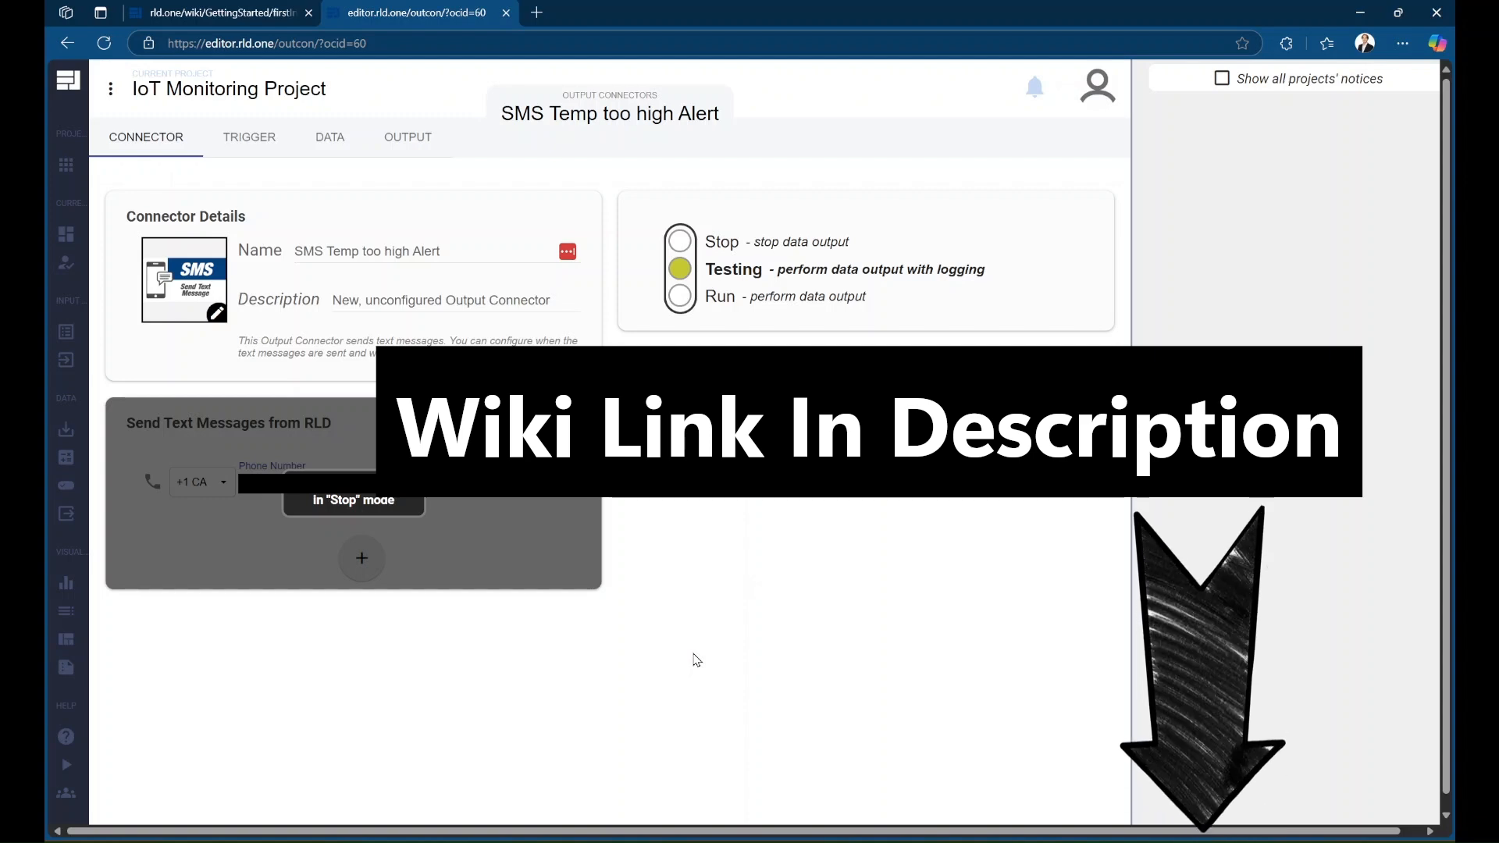
Switch to the RLD One wiki page and send high temp data to the input endpoint.
left_click(244, 20)
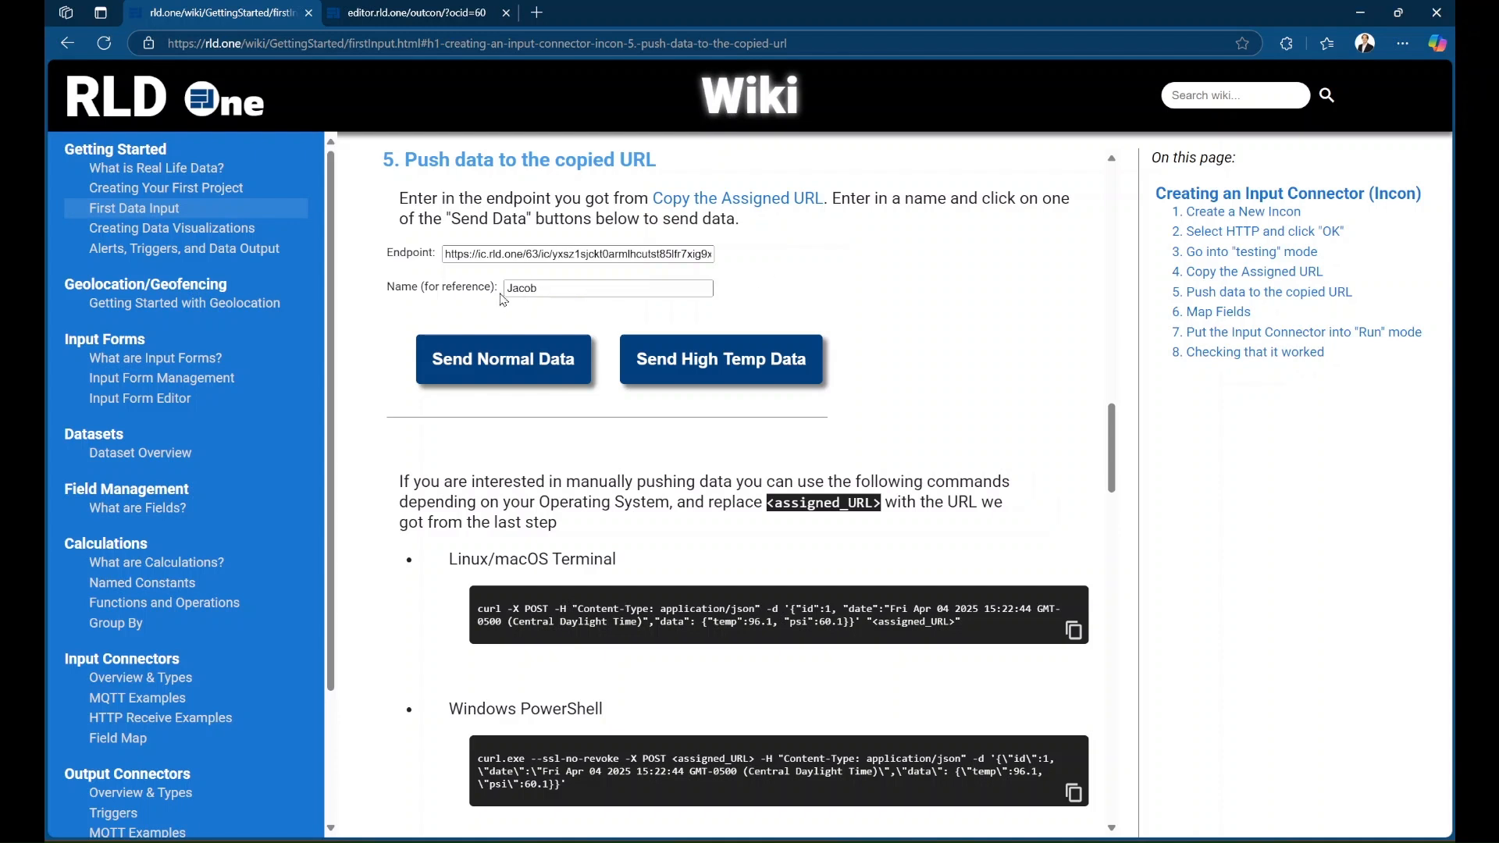
left_click(769, 376)
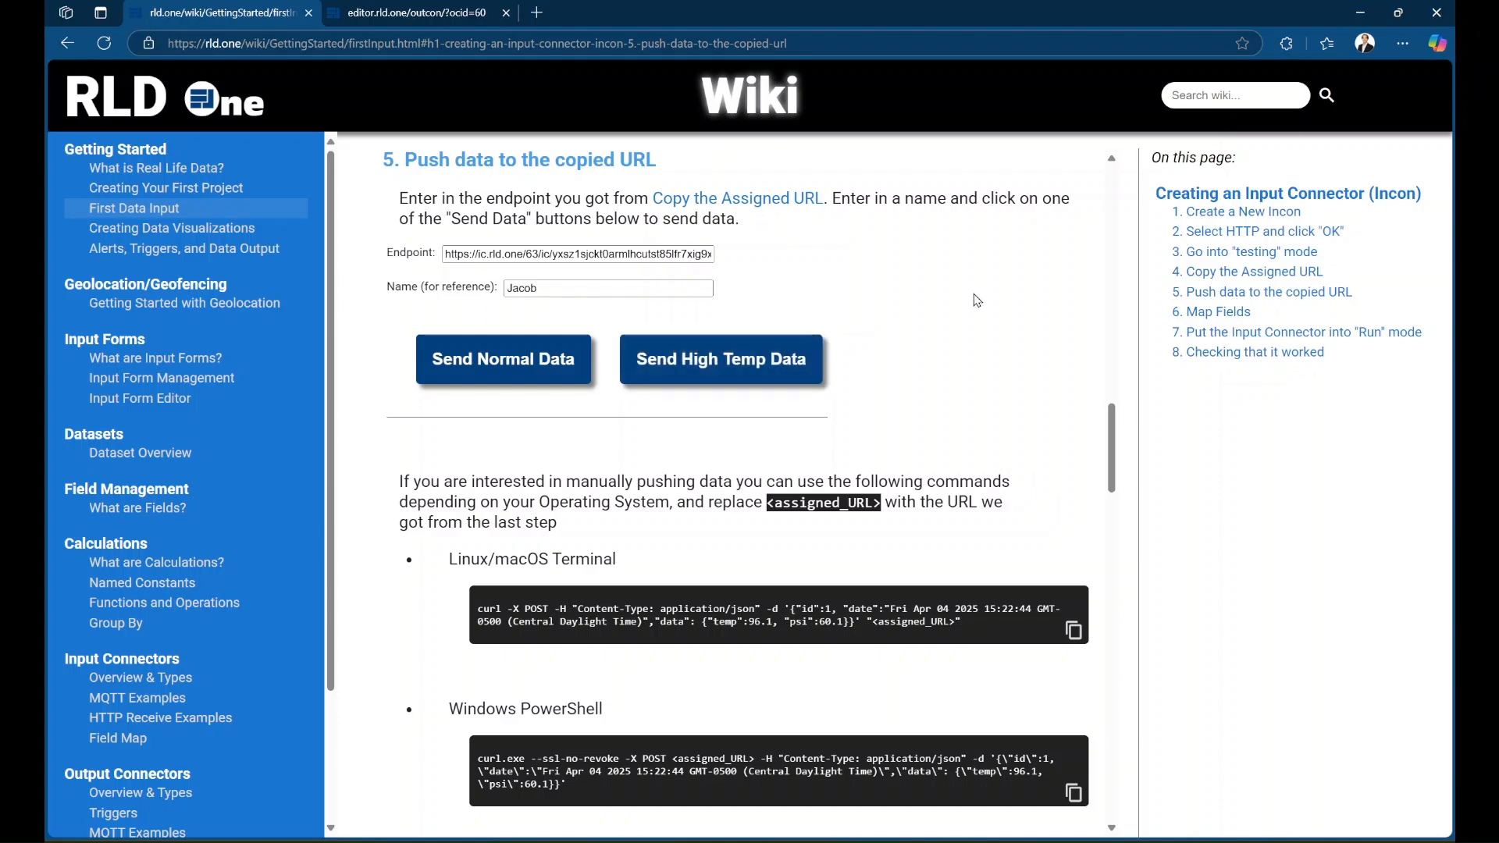
Return to the SMS Temp too high Alert connector and put it into Run mode.
left_click(424, 12)
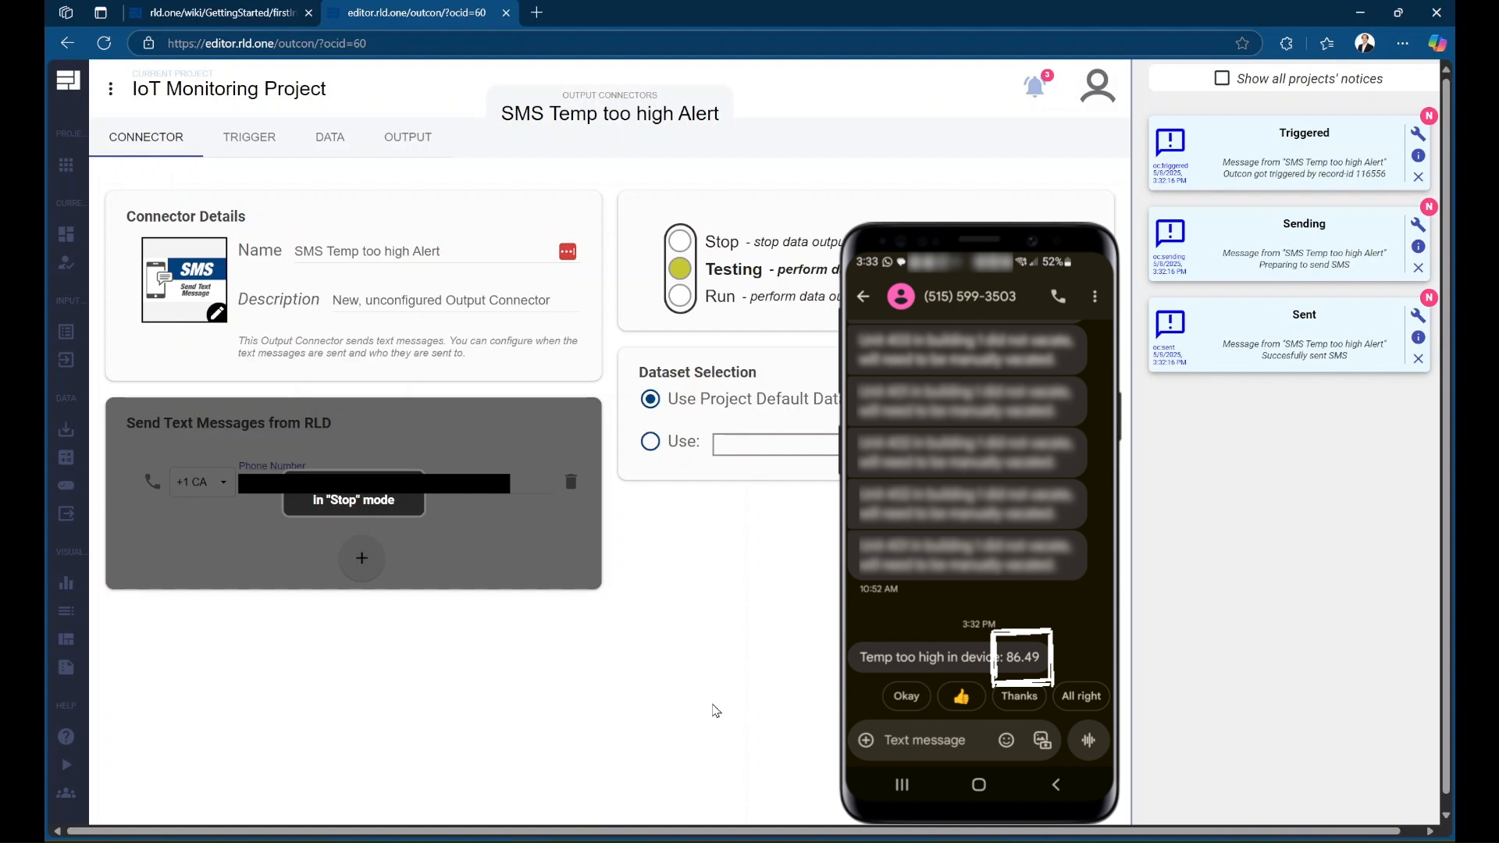
left_click(679, 298)
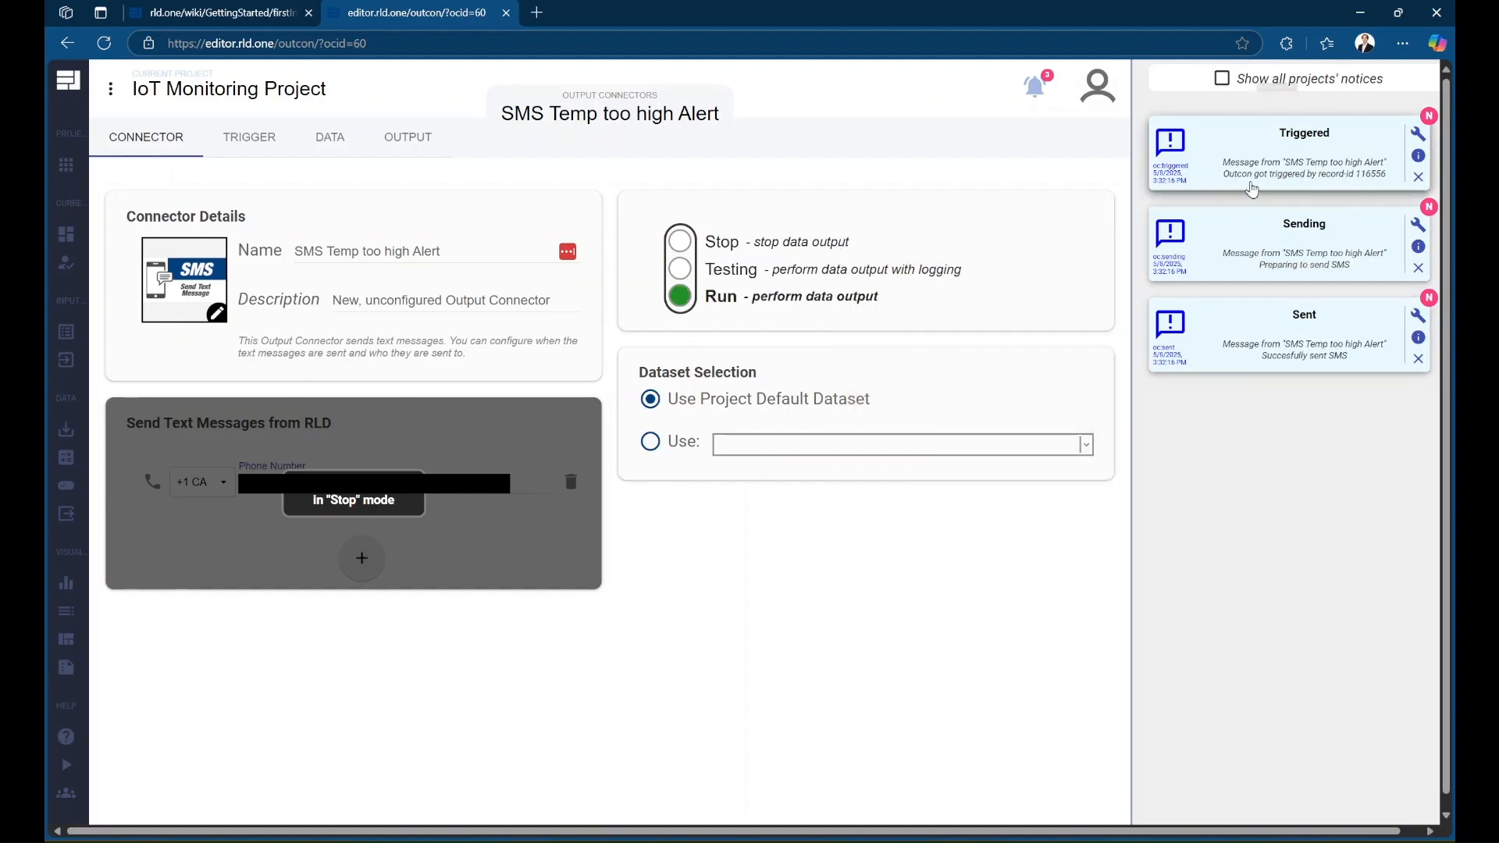